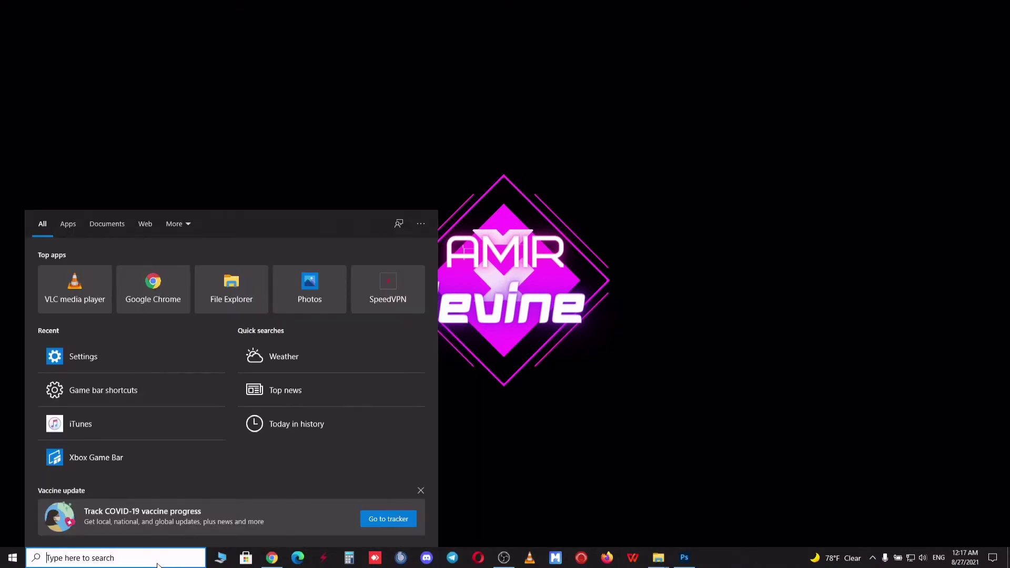
# Step: Launch regedit and export the TimeBrokerSvc branch to the Desktop as Backup.reg
pyautogui.write('regedit')
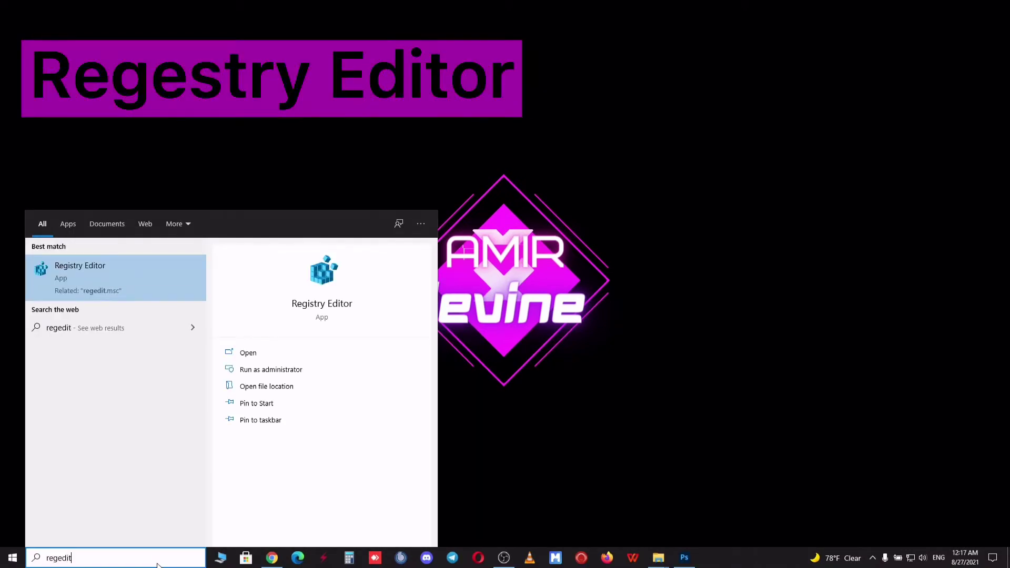
pyautogui.press('Return')
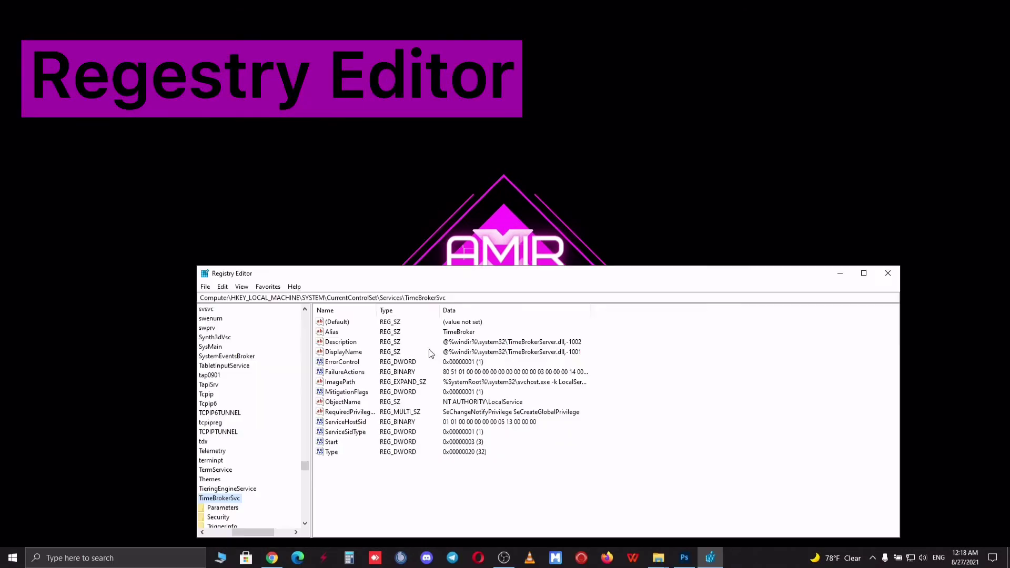
pyautogui.click(206, 288)
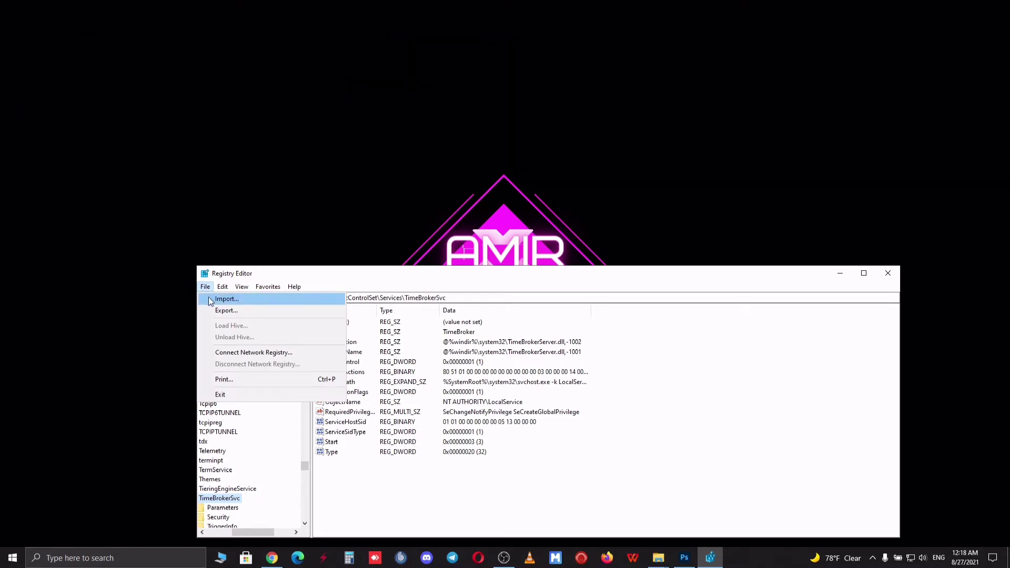
pyautogui.click(232, 309)
pyautogui.write('Backup')
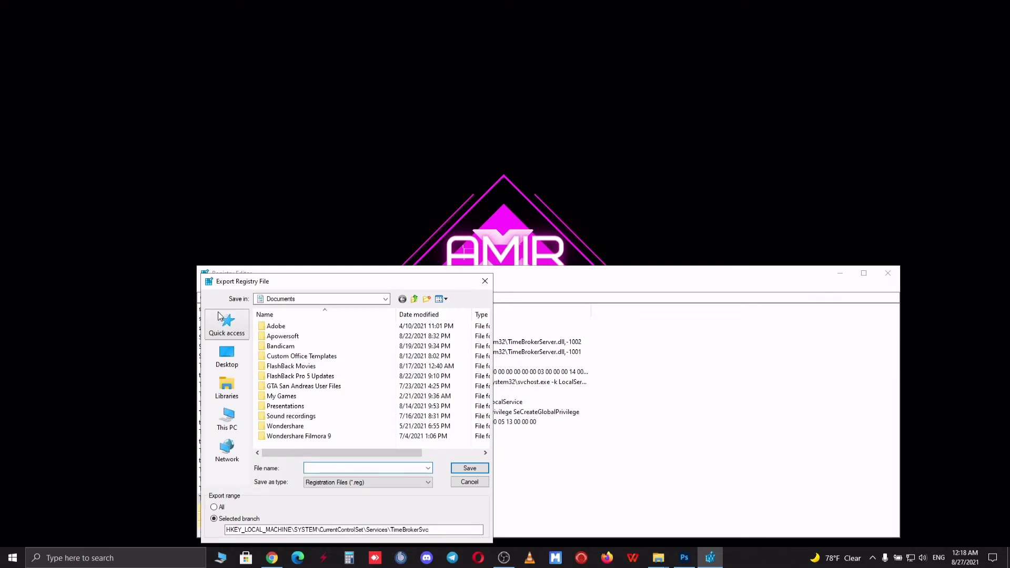
pyautogui.click(227, 355)
pyautogui.click(389, 468)
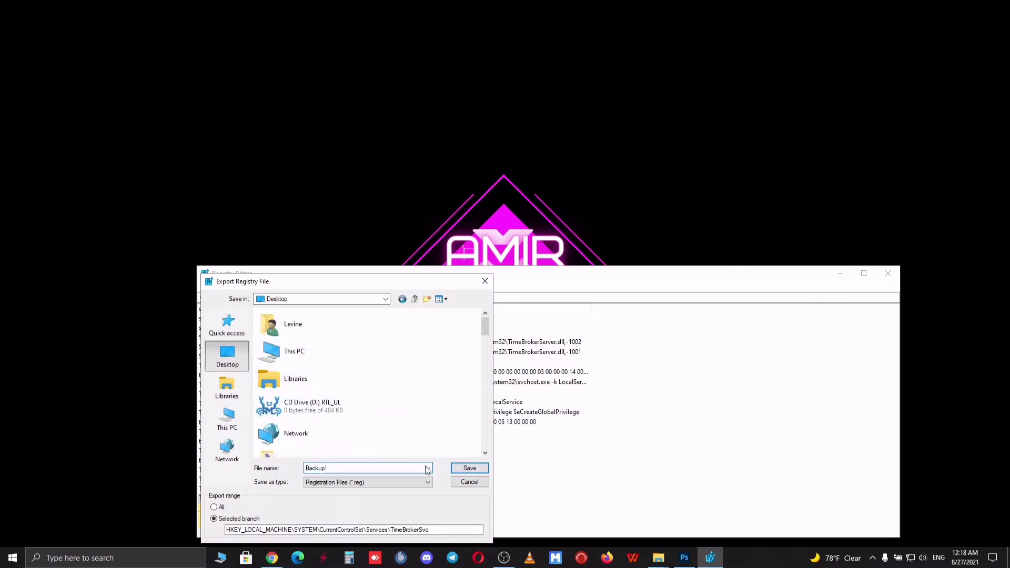
pyautogui.click(469, 468)
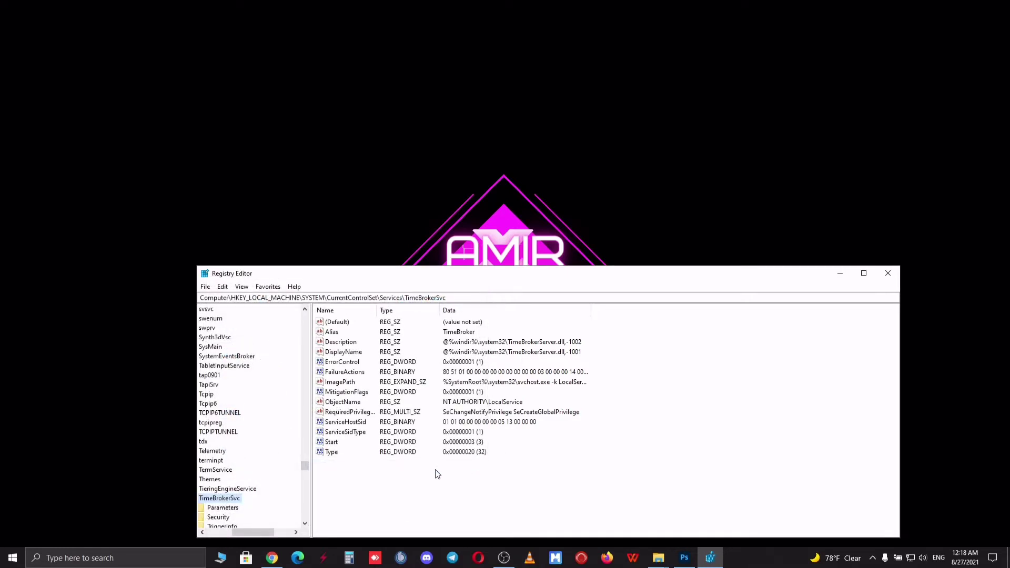
# Step: Close Registry Editor and relaunch it with regedit from the Run prompt
pyautogui.click(889, 273)
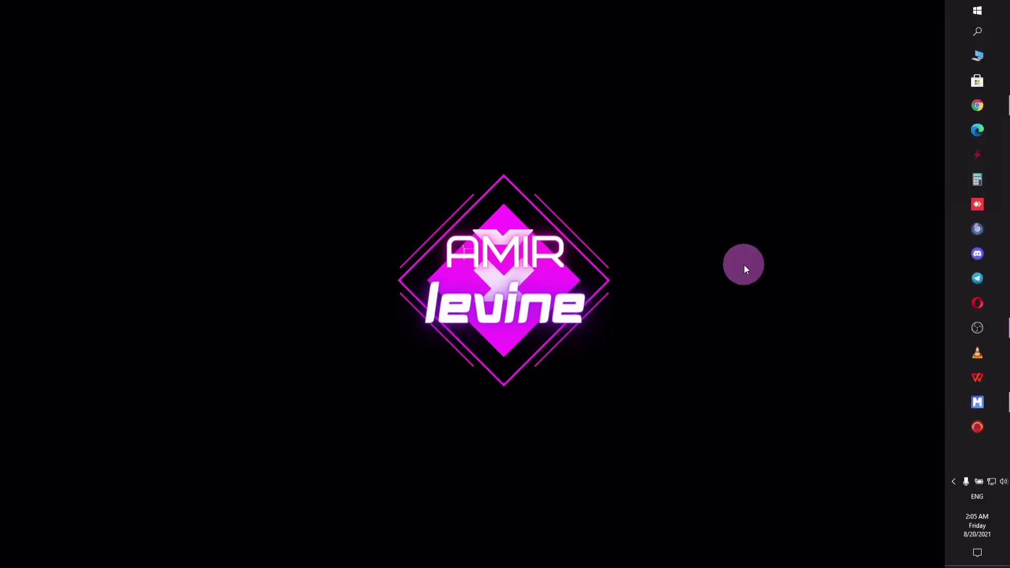
pyautogui.press('super+r')
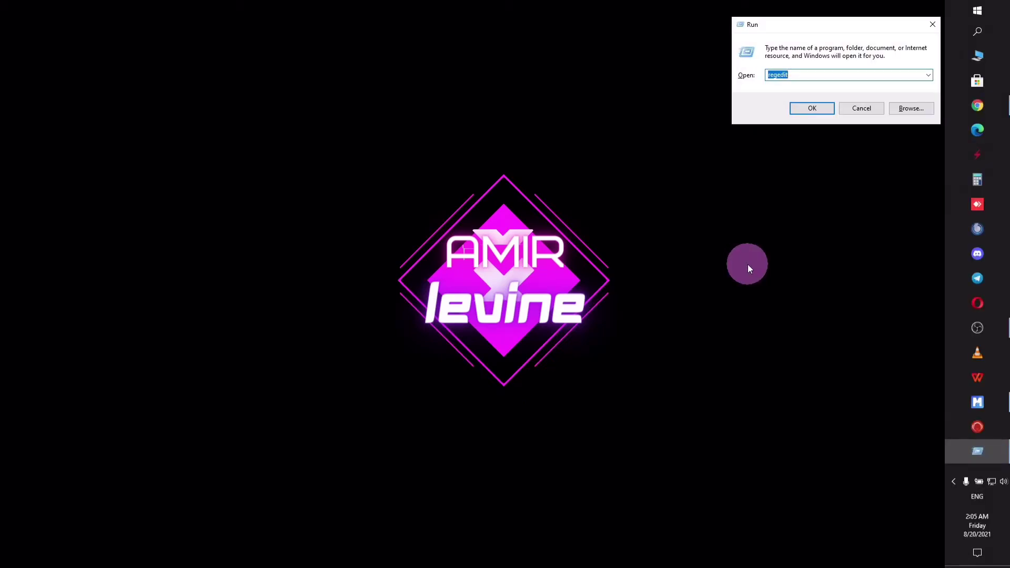
pyautogui.write('regedit')
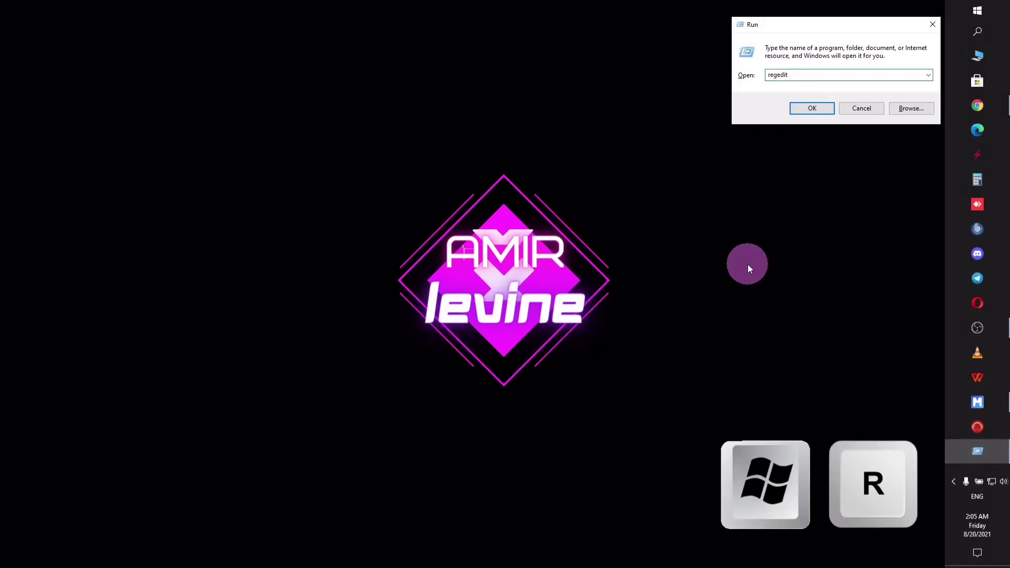
pyautogui.press('Return')
# Step: Collapse the tree and select HKEY_LOCAL_MACHINE\SOFTWARE
pyautogui.moveTo(257, 532); pyautogui.dragTo(251, 507)
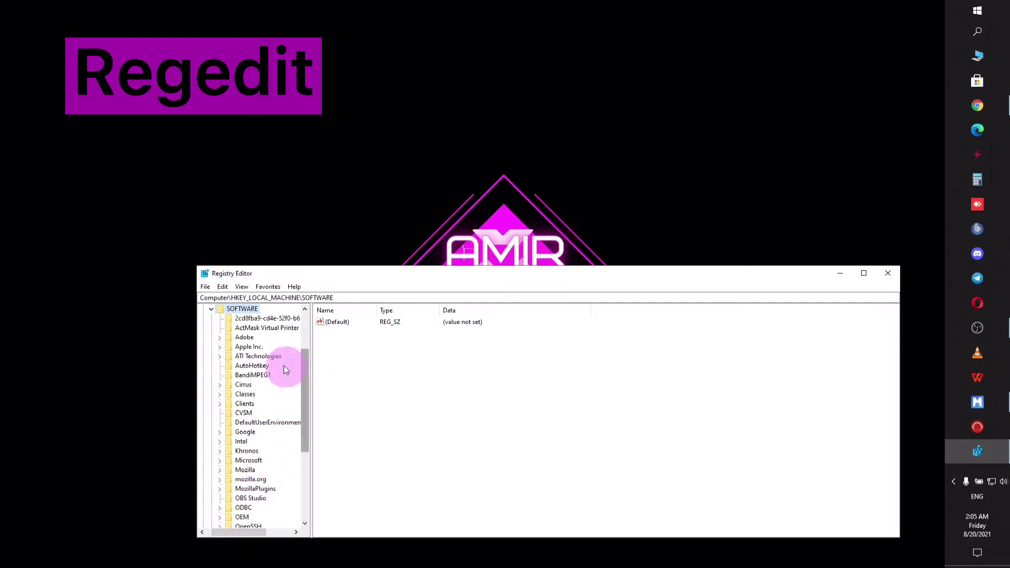
pyautogui.click(211, 308)
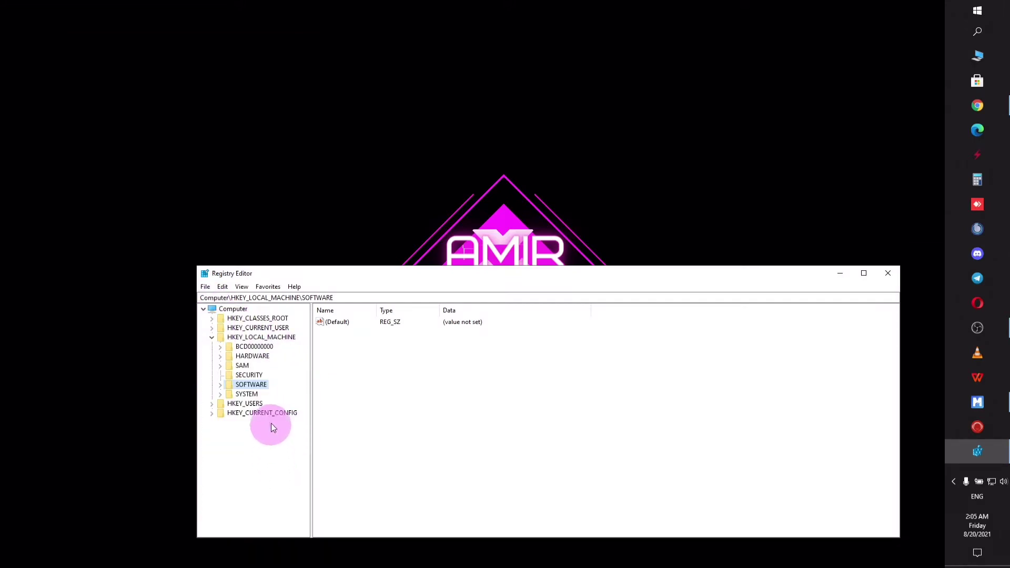
pyautogui.click(212, 337)
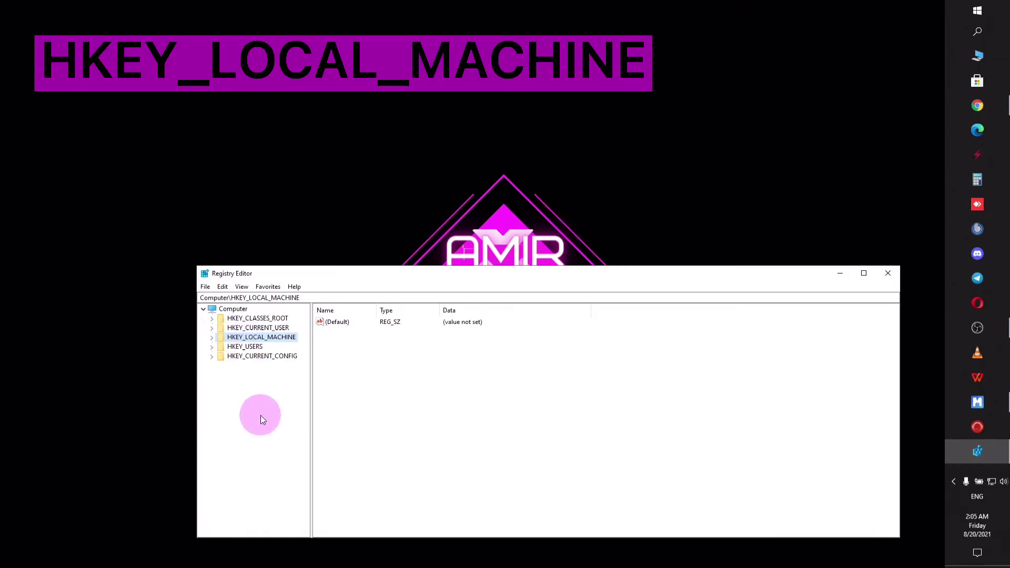
pyautogui.click(212, 337)
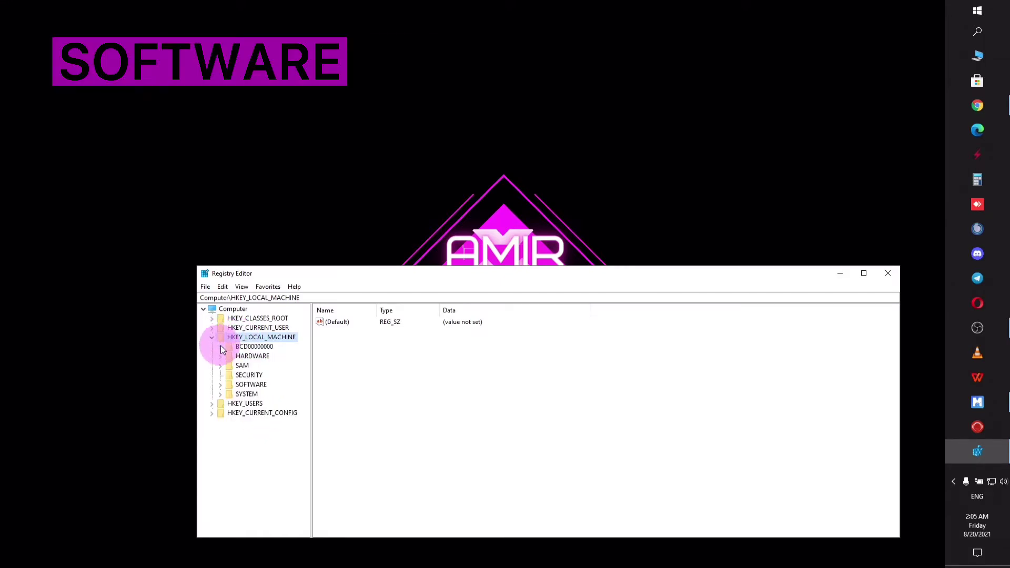
pyautogui.click(234, 386)
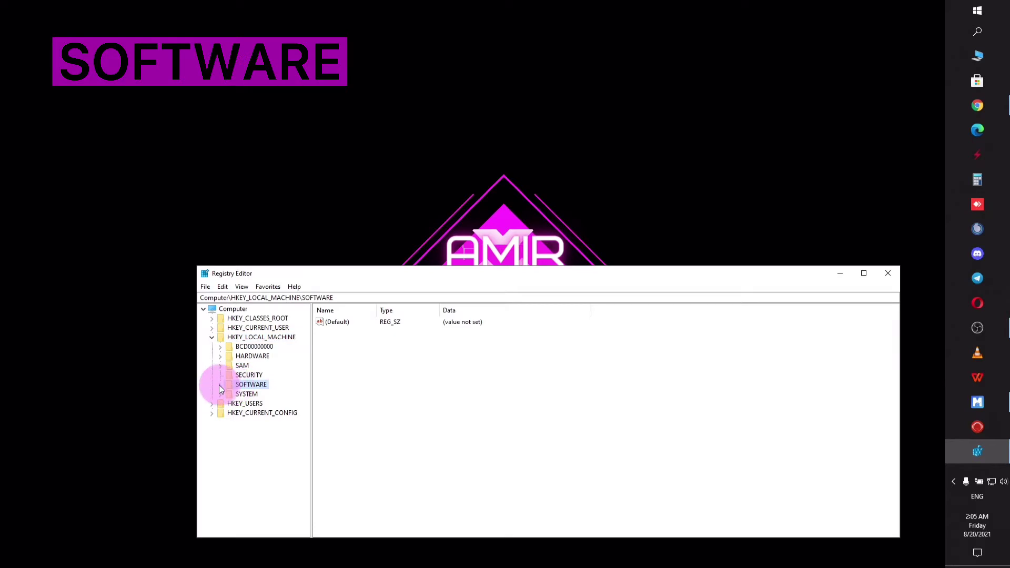
# Step: Expand SOFTWARE\Policies\Microsoft down to the Windows policies key
pyautogui.click(220, 385)
pyautogui.hscroll(1, 242, 531)
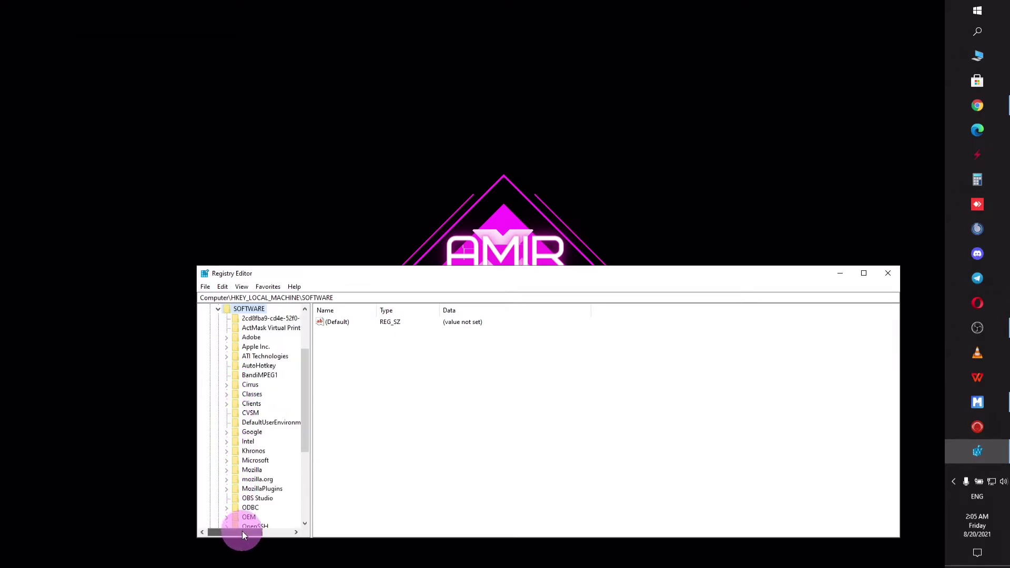
pyautogui.moveTo(304, 409); pyautogui.dragTo(304, 456)
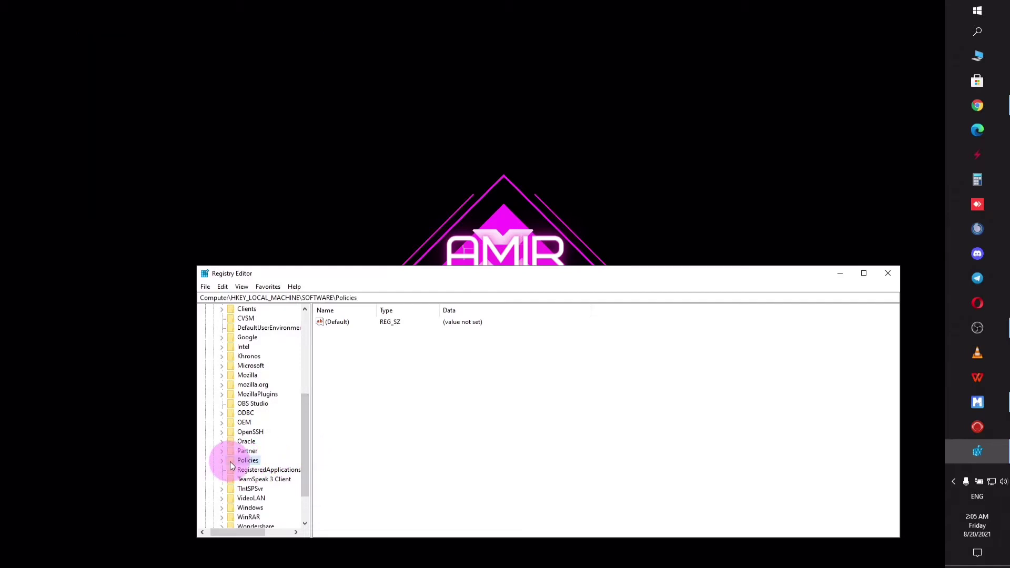
pyautogui.click(224, 460)
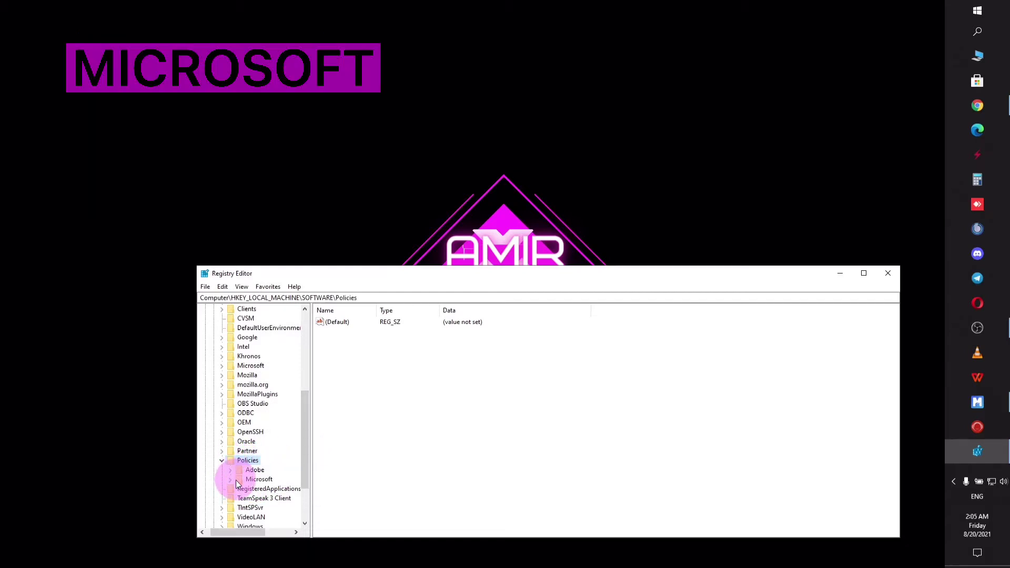
pyautogui.click(258, 480)
pyautogui.click(232, 480)
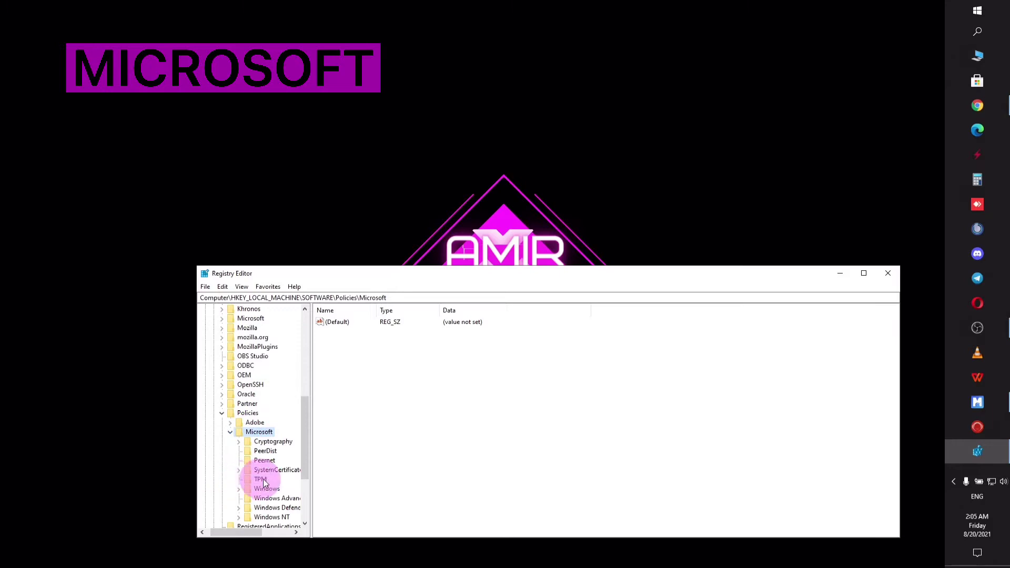
pyautogui.scroll(-1, 300, 451)
pyautogui.moveTo(248, 531); pyautogui.dragTo(262, 534)
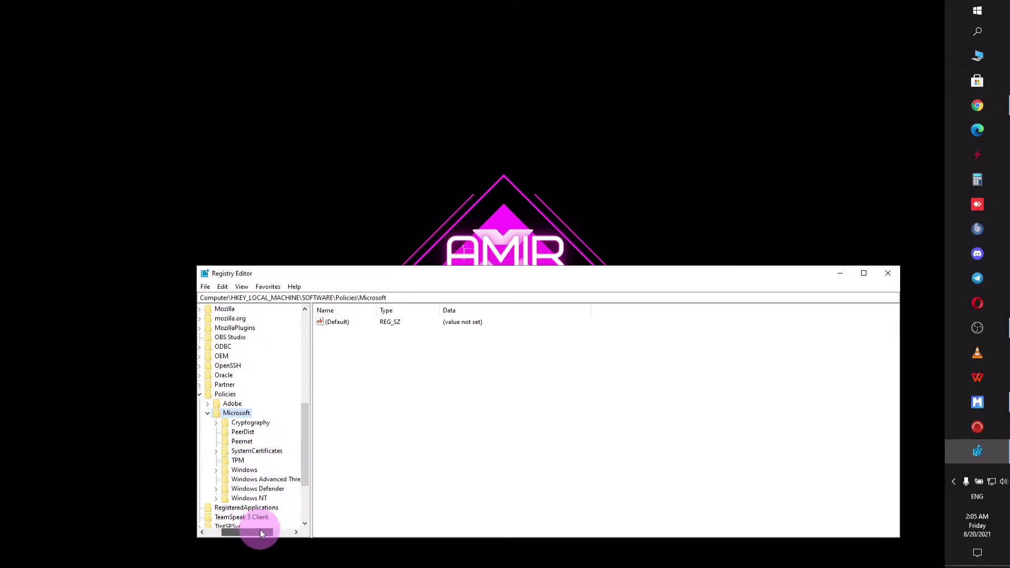
pyautogui.moveTo(302, 459); pyautogui.dragTo(305, 468)
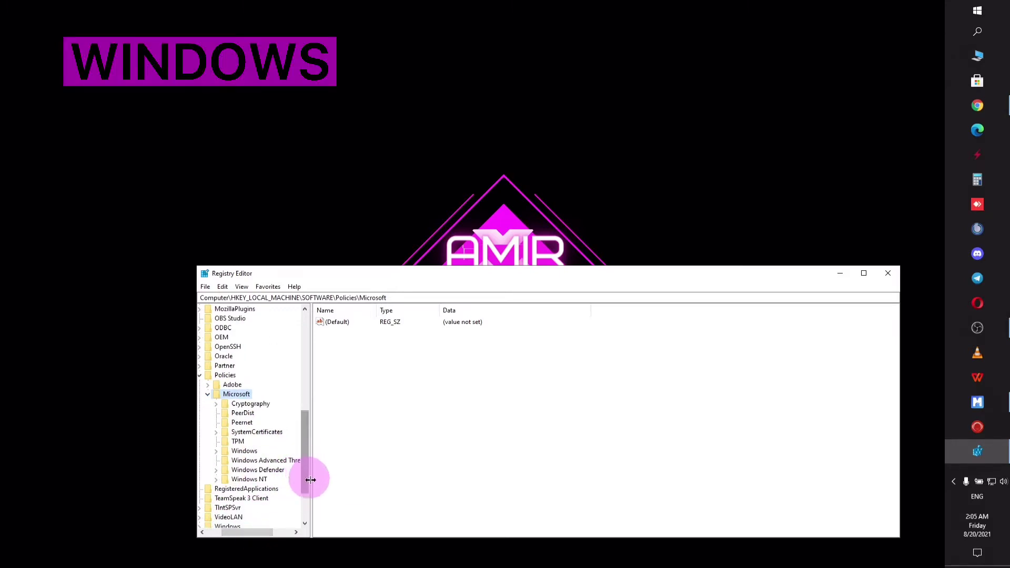
pyautogui.click(223, 452)
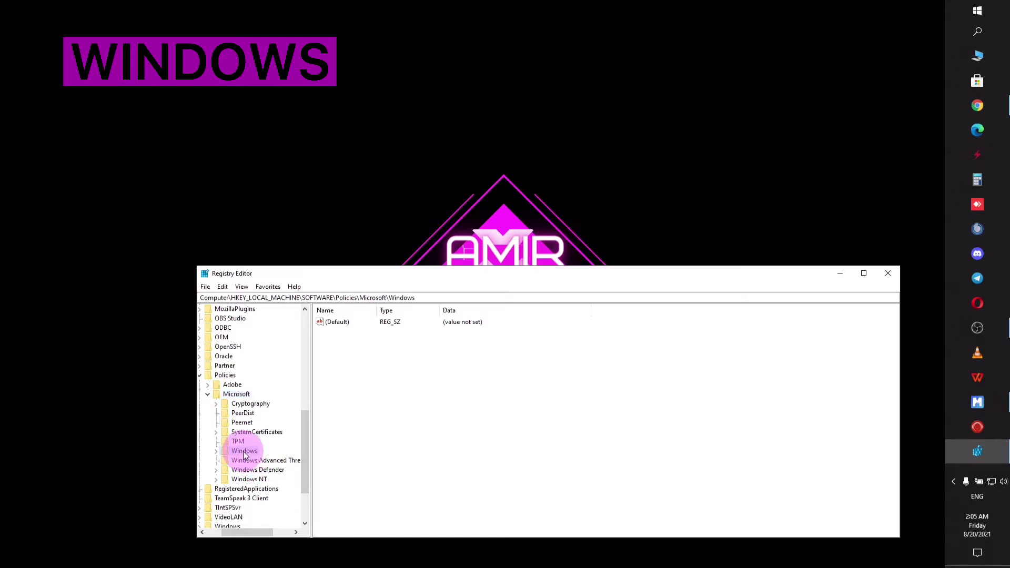
pyautogui.click(216, 451)
# Step: Find the existing Windows Search subkey and bring up the Windows key's context menu
pyautogui.scroll(-4, 305, 453)
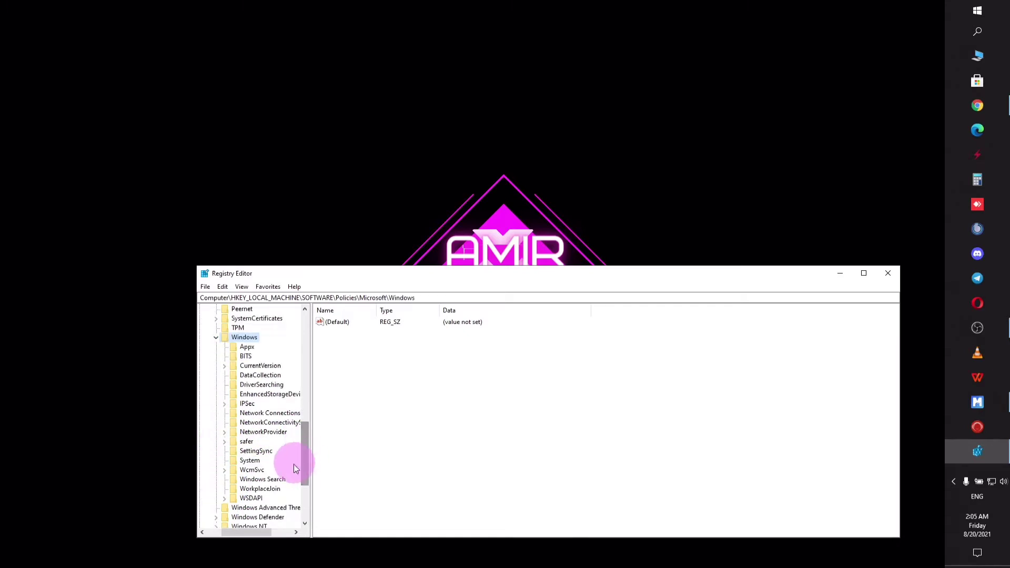
pyautogui.click(263, 480)
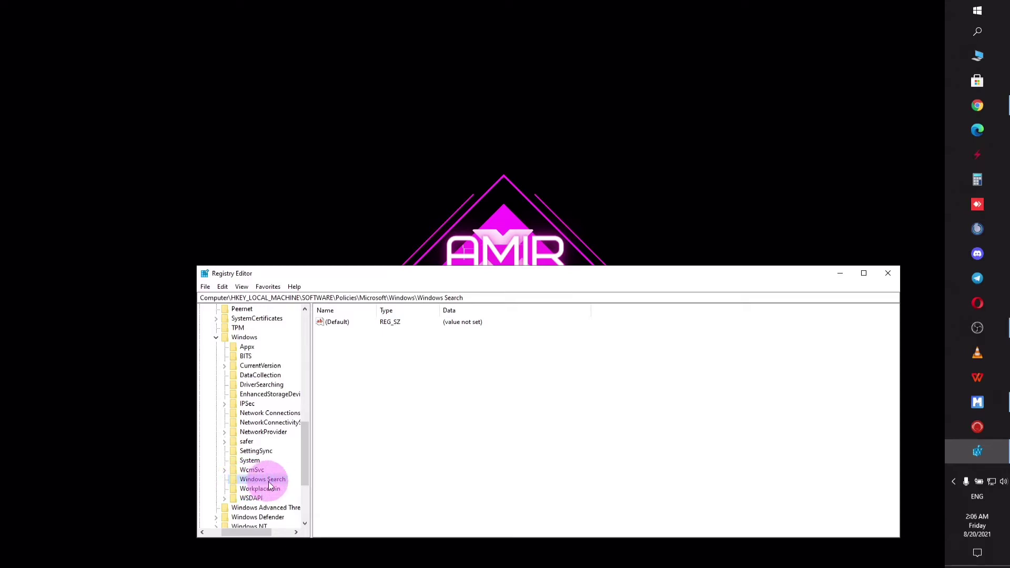
pyautogui.click(243, 338)
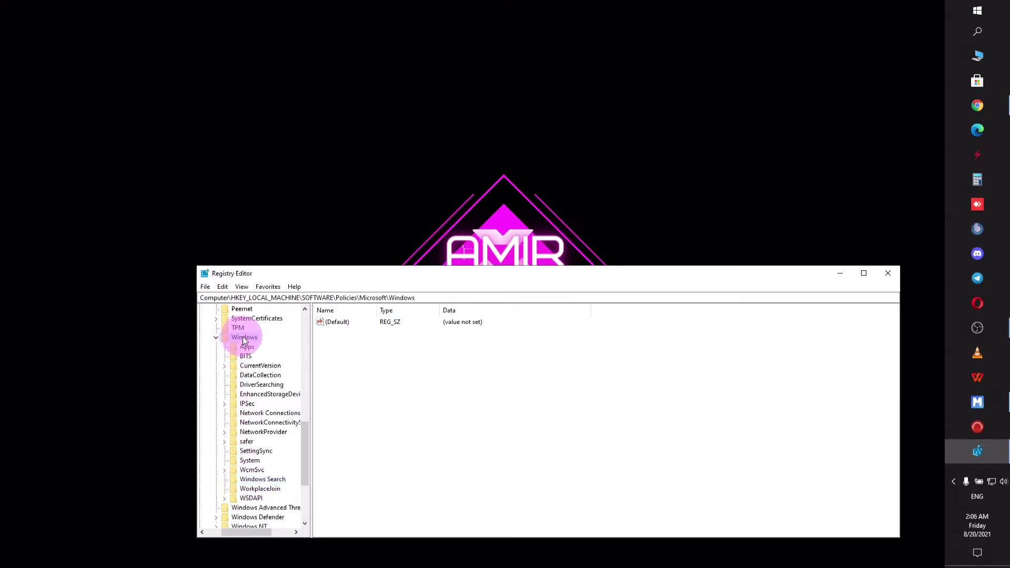
pyautogui.rightClick(243, 342)
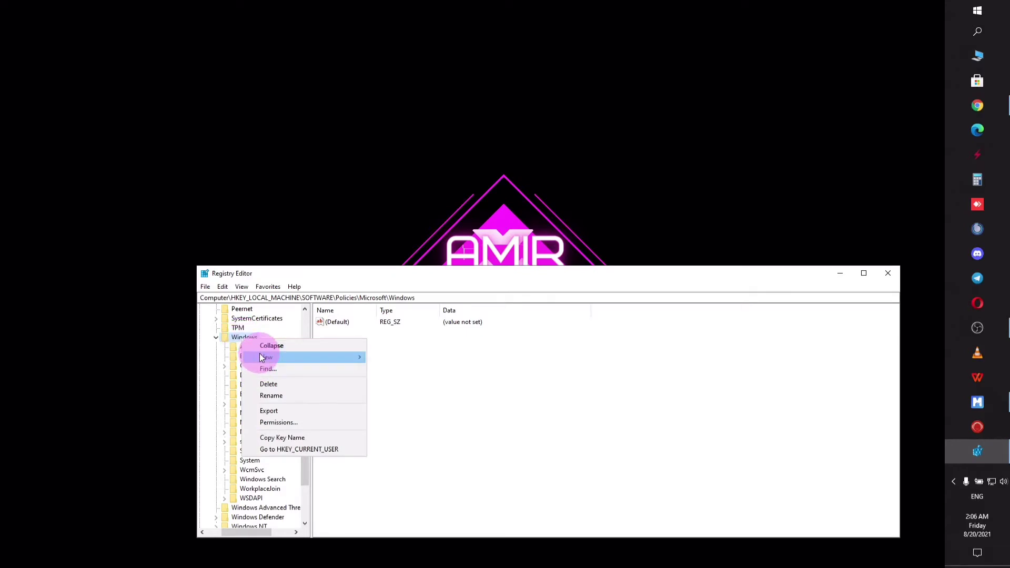
# Step: Dismiss the context menu and select the Windows Search key's values pane
pyautogui.moveTo(260, 356)
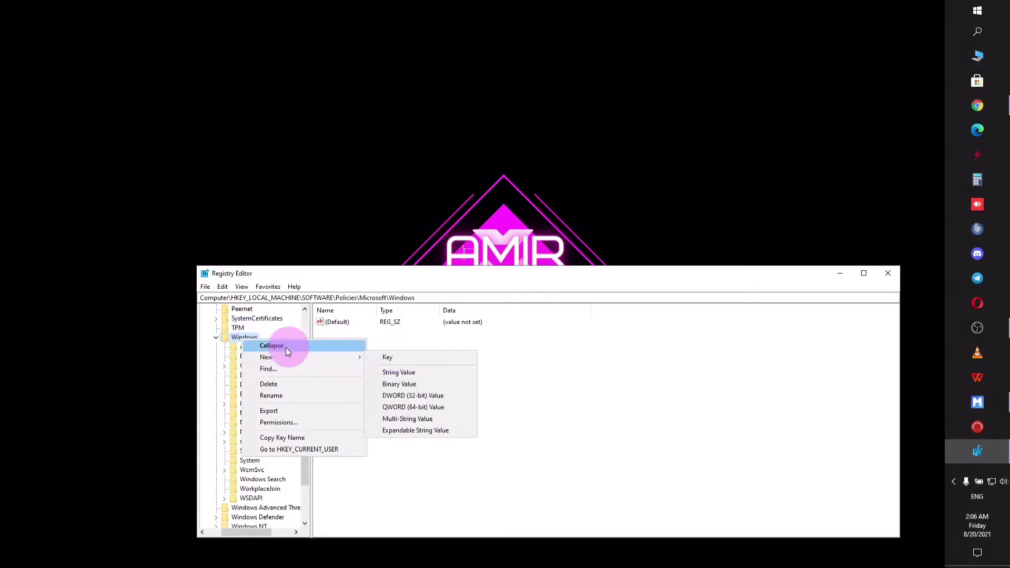
pyautogui.press('Escape')
pyautogui.click(263, 480)
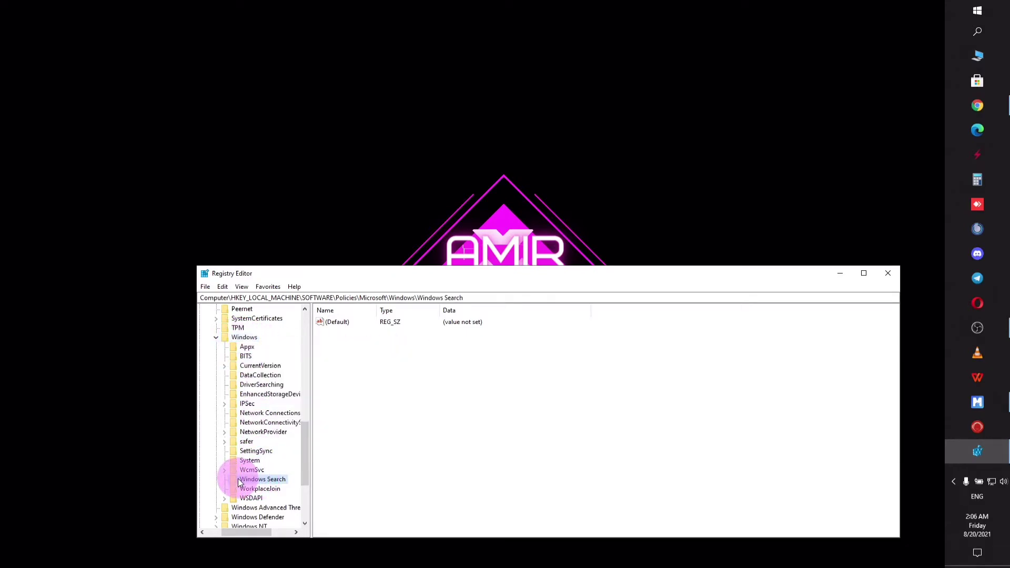
pyautogui.click(338, 348)
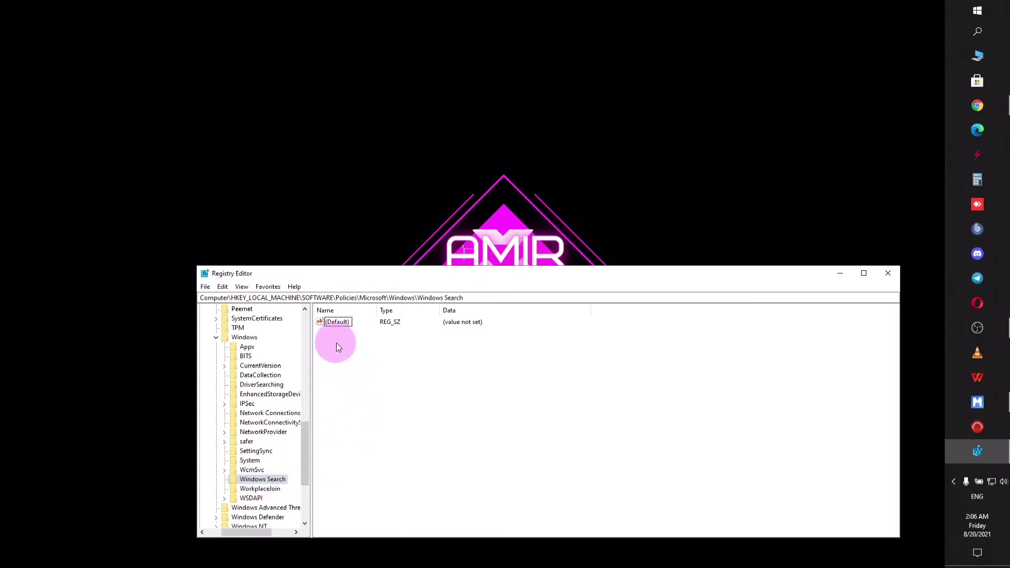
# Step: Create a DWORD (32-bit) value named AllowCortana
pyautogui.rightClick(348, 370)
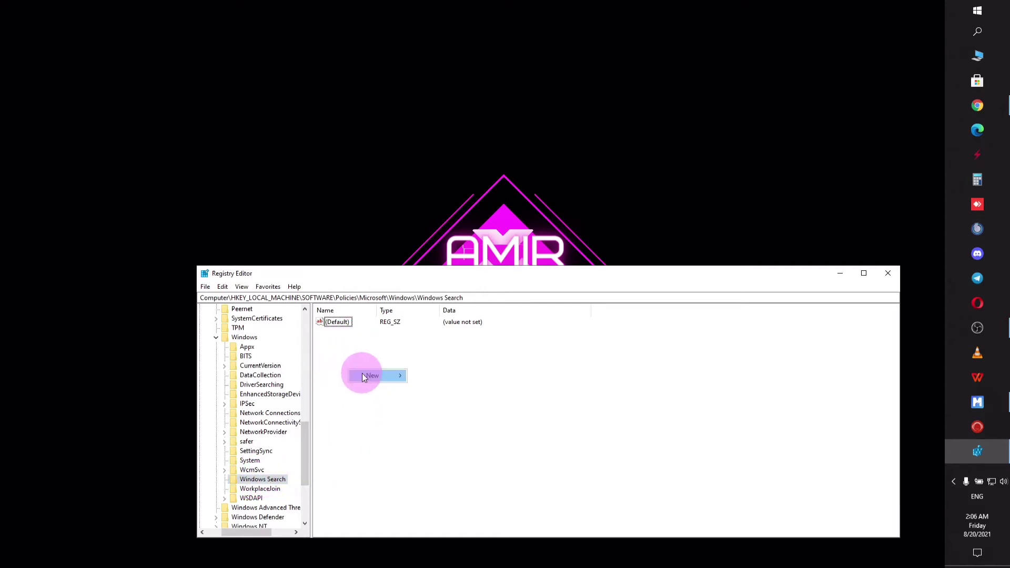
pyautogui.moveTo(367, 375)
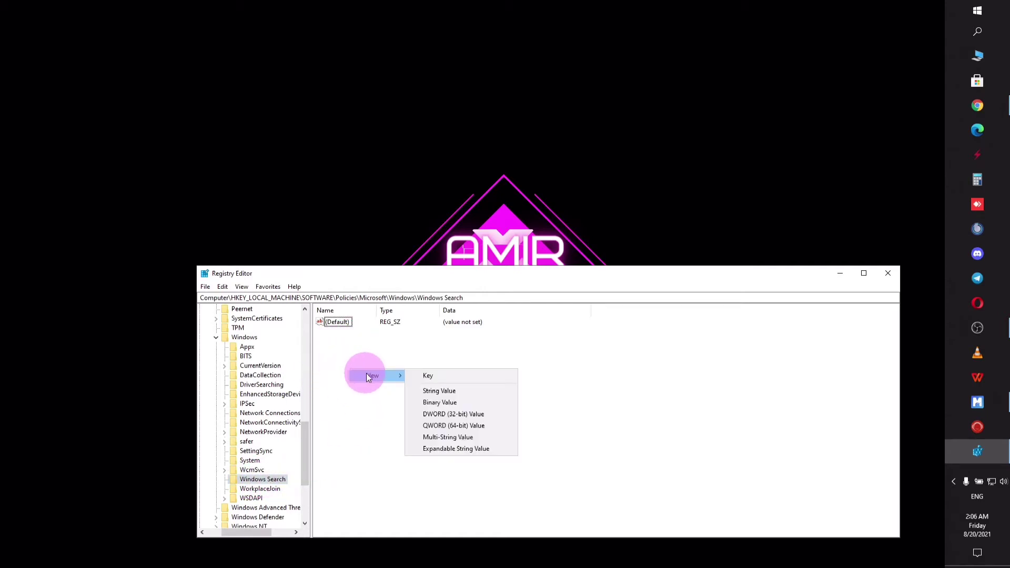
pyautogui.click(455, 414)
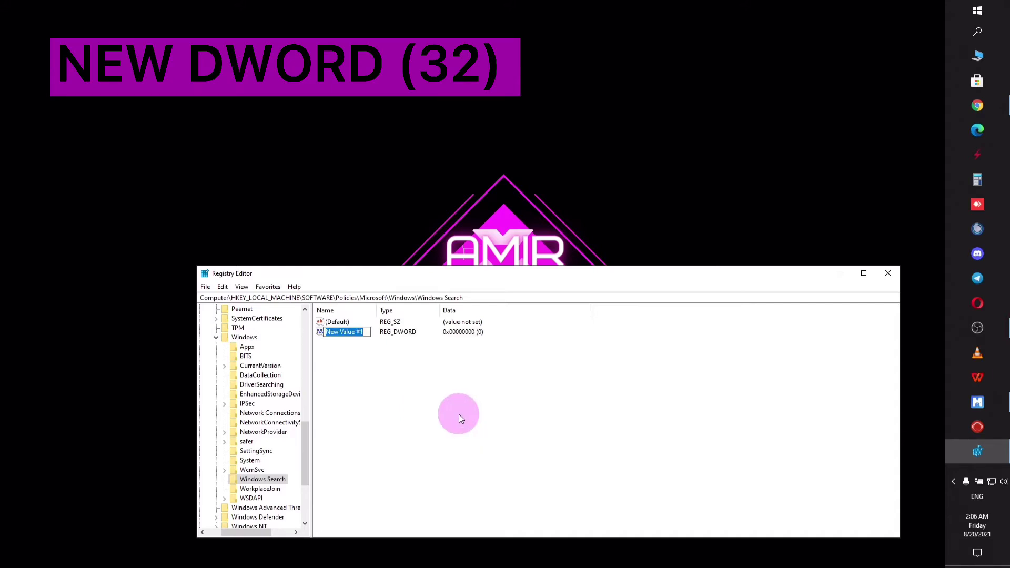
pyautogui.write('Allo')
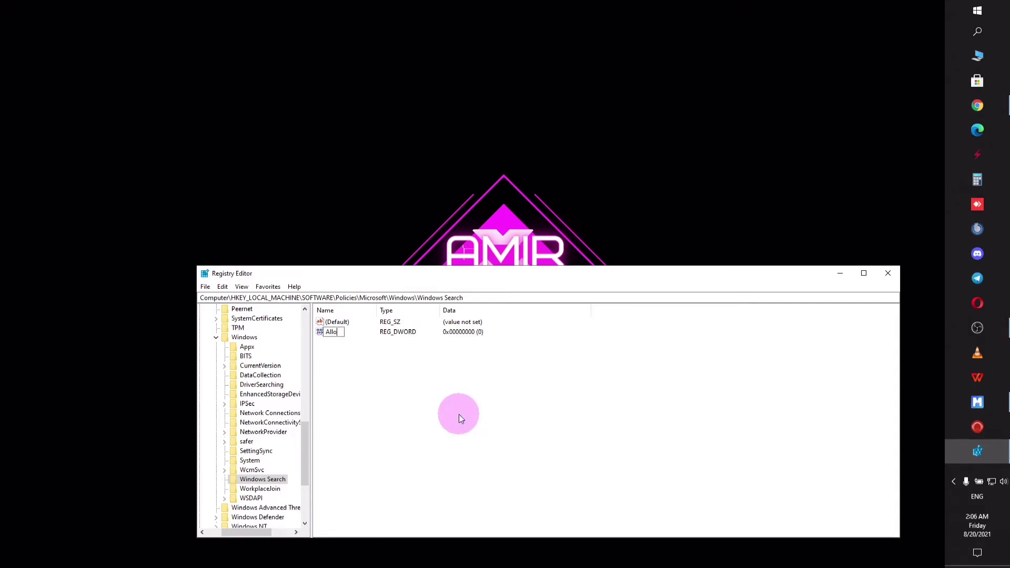
pyautogui.write('wCorta')
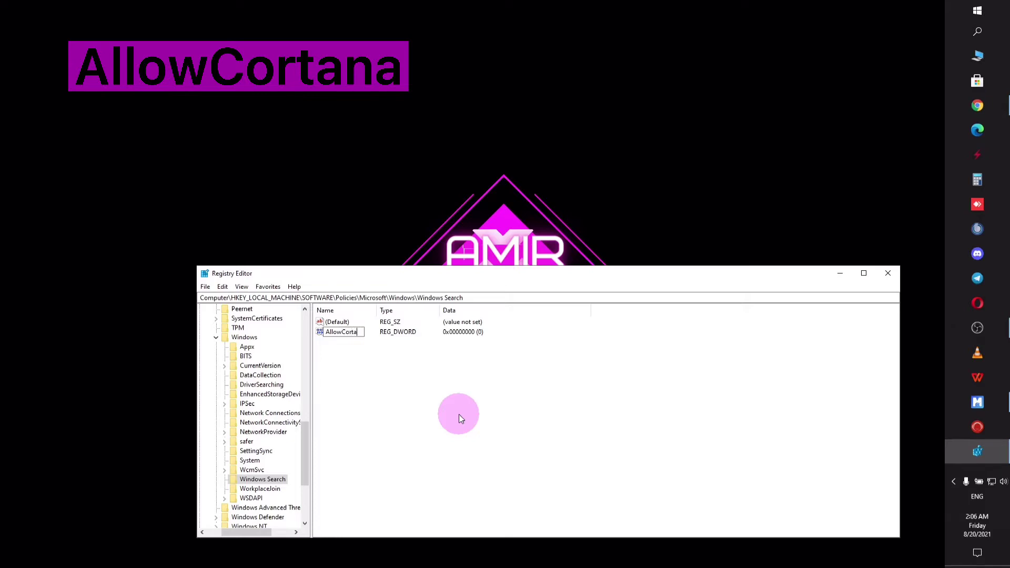
pyautogui.write('na')
pyautogui.press('Return')
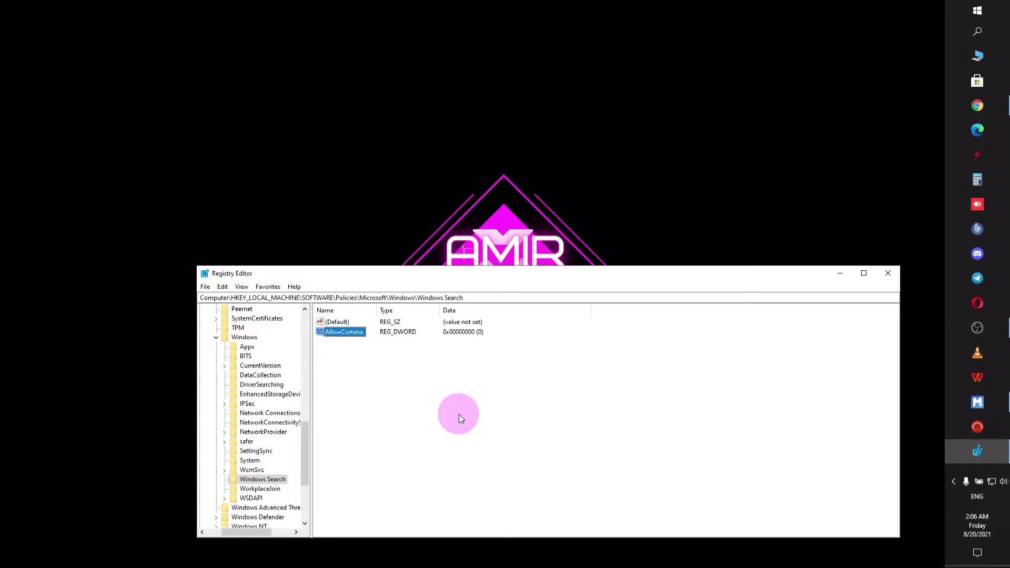
# Step: Confirm AllowCortana's value data as 0 and close Registry Editor
pyautogui.doubleClick(342, 333)
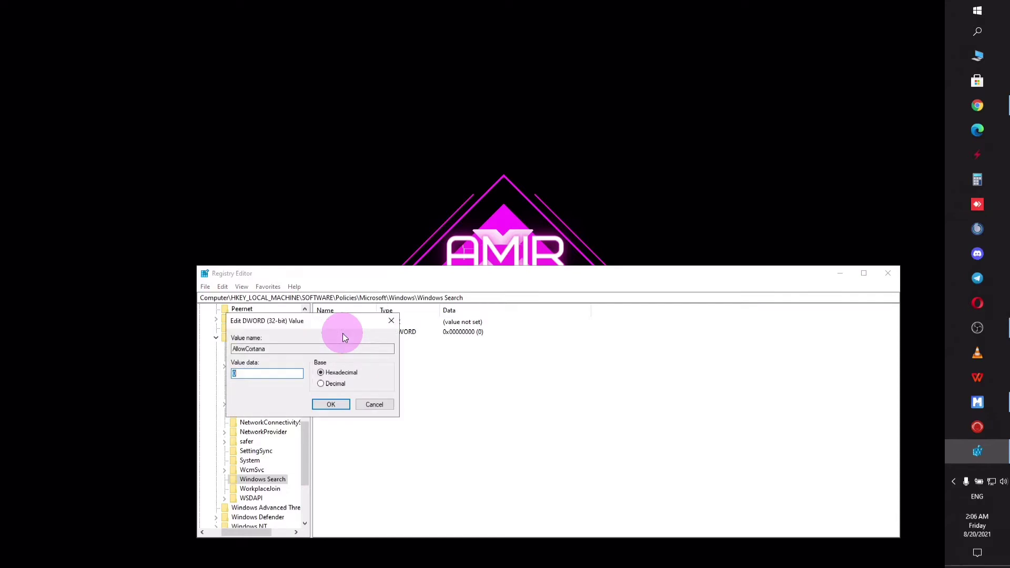
pyautogui.click(269, 376)
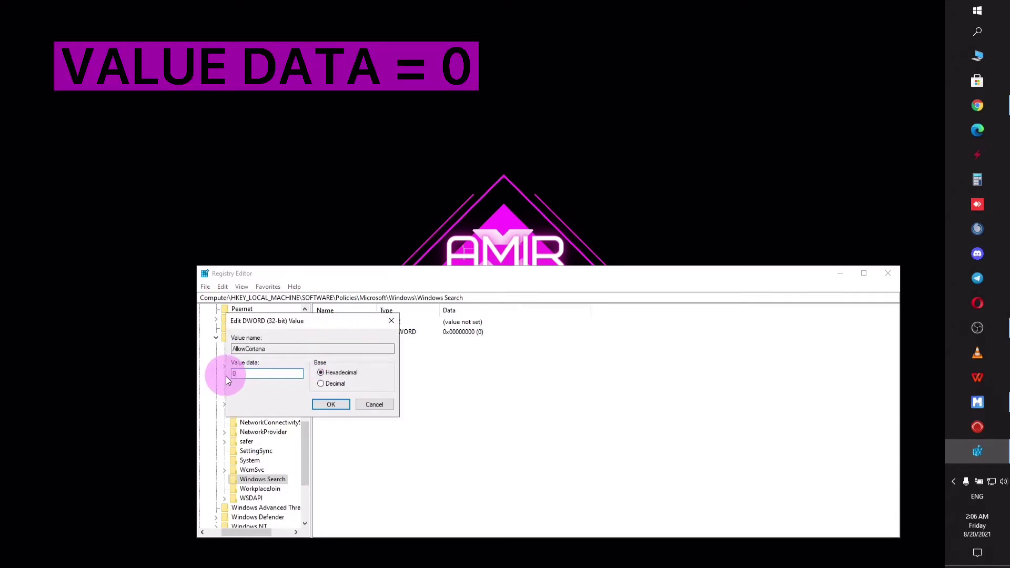
pyautogui.click(332, 403)
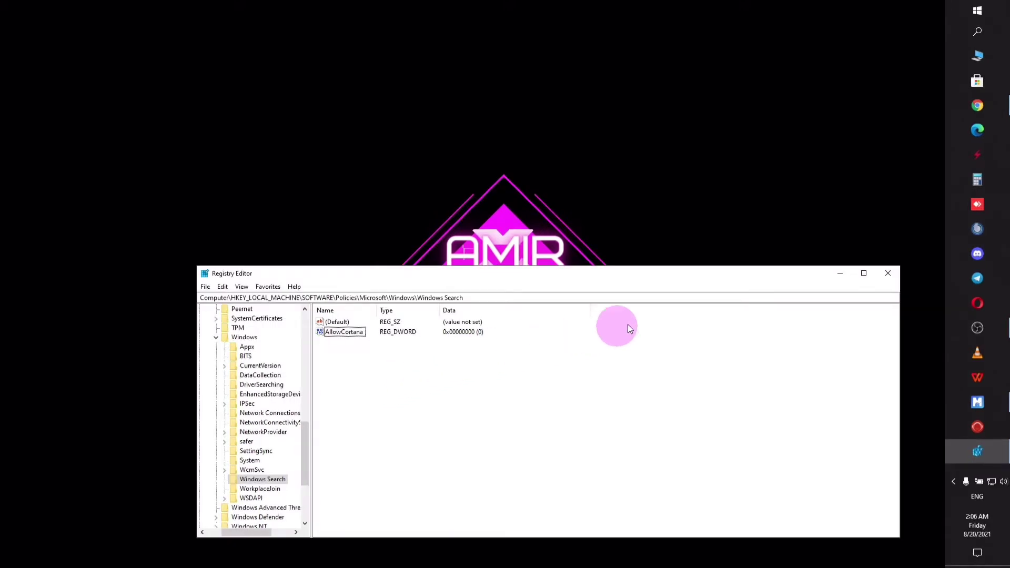
pyautogui.click(887, 274)
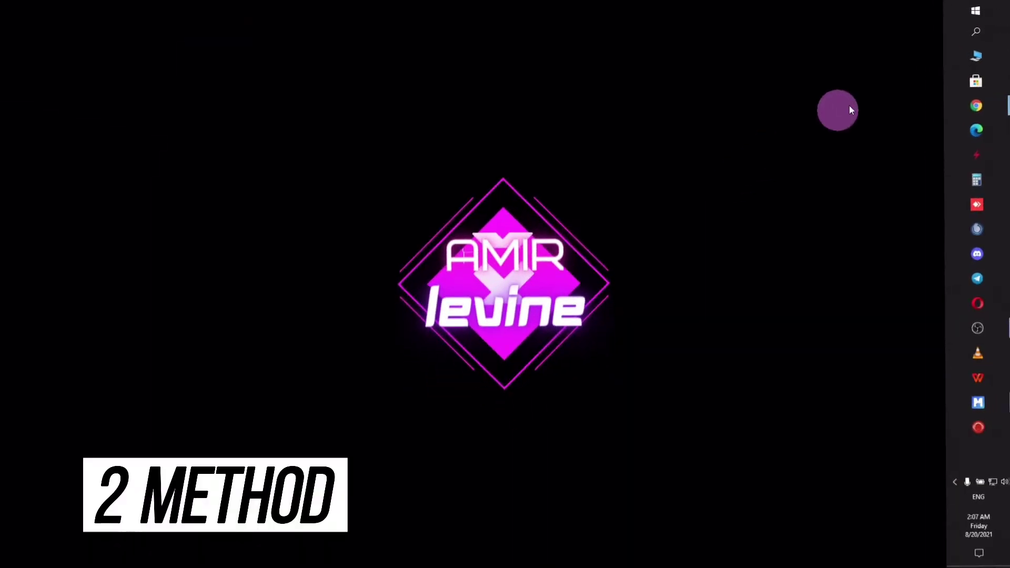
# Step: Search Windows for 'services' and launch the Services app
pyautogui.click(978, 31)
pyautogui.click(616, 327)
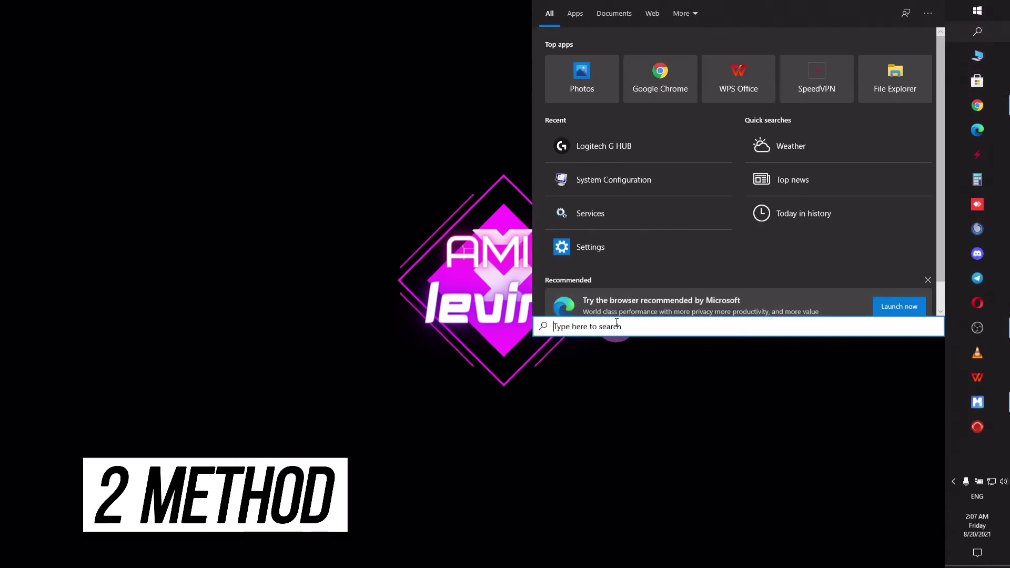
pyautogui.write('services')
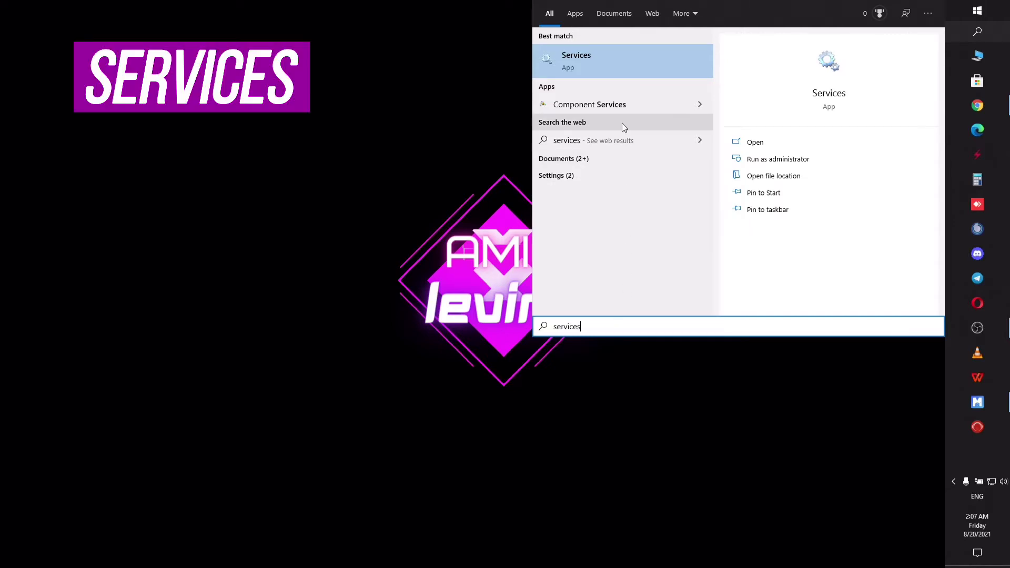
pyautogui.click(592, 64)
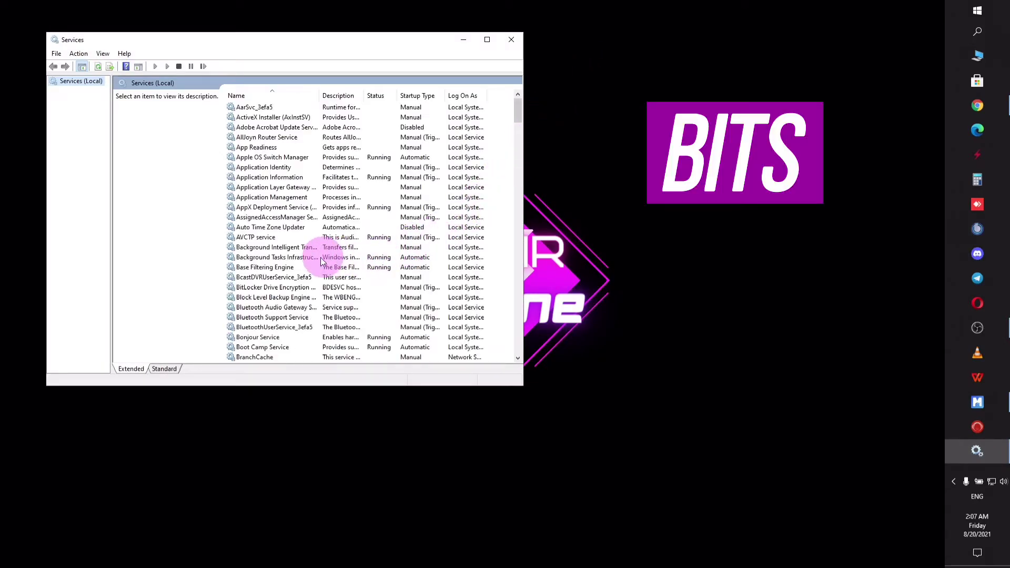
# Step: Set Background Intelligent Transfer Service's startup type to Disabled, then close Services
pyautogui.click(269, 248)
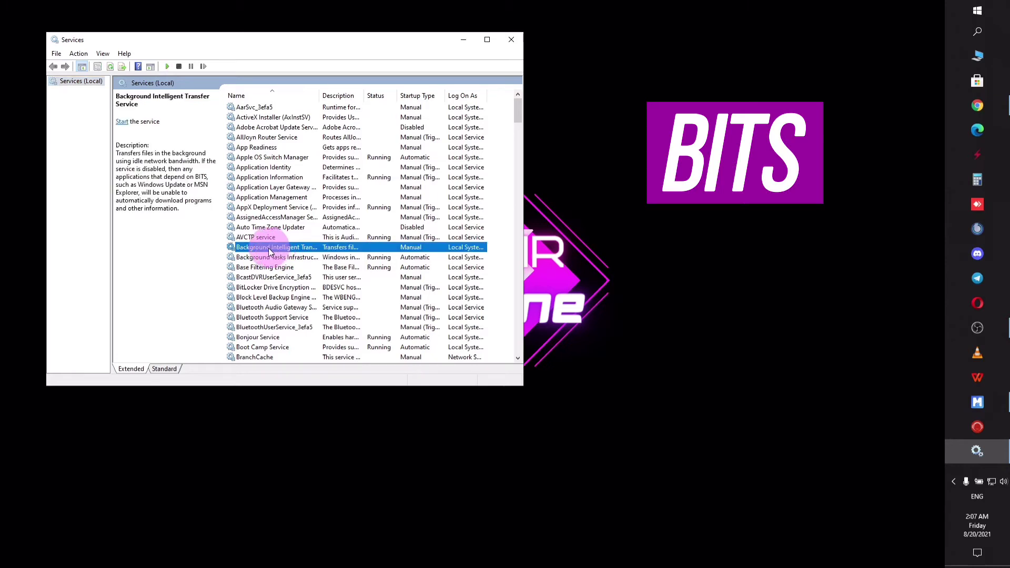
pyautogui.doubleClick(313, 248)
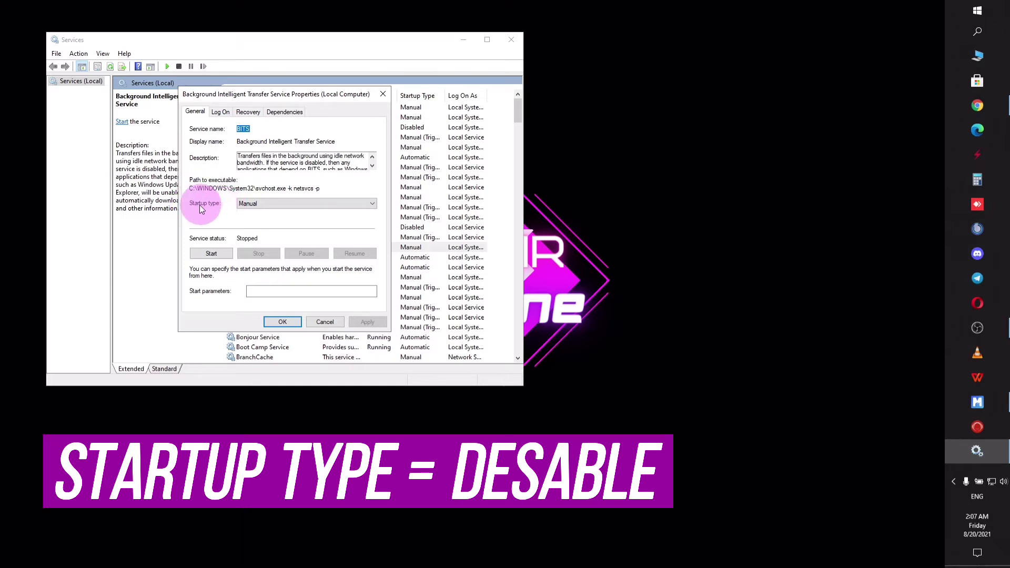
pyautogui.click(264, 205)
pyautogui.click(251, 234)
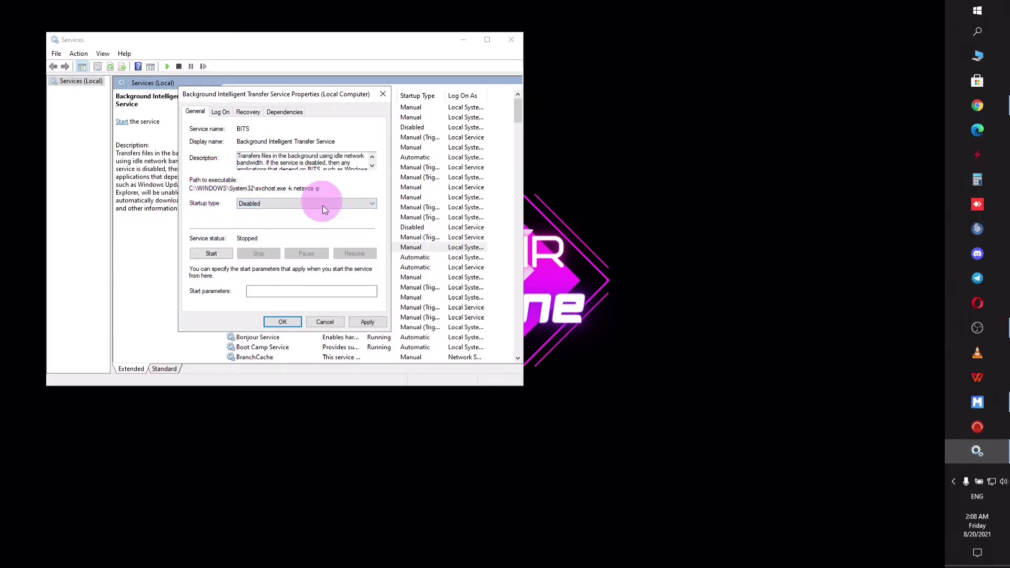
pyautogui.click(367, 322)
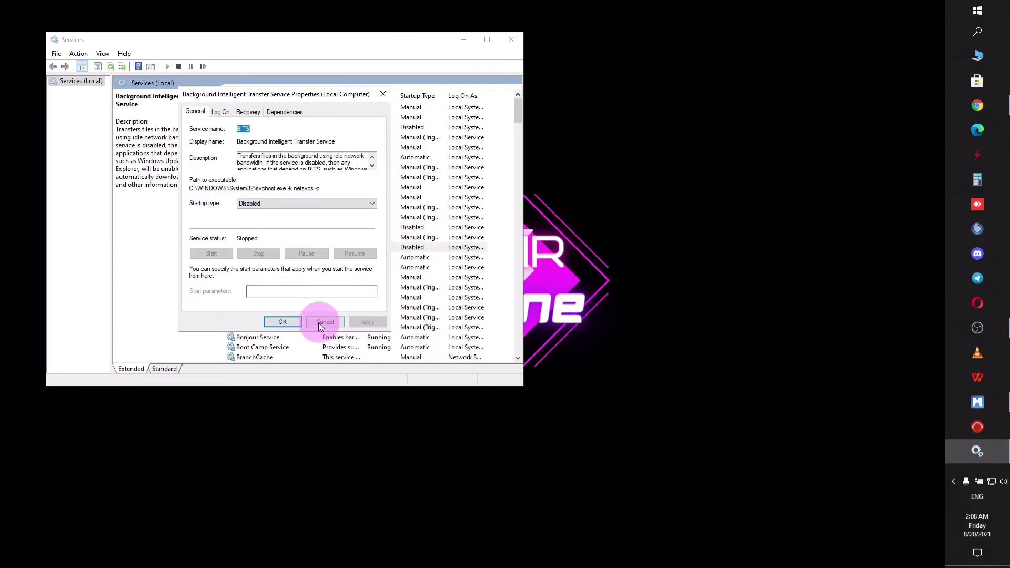
pyautogui.click(288, 323)
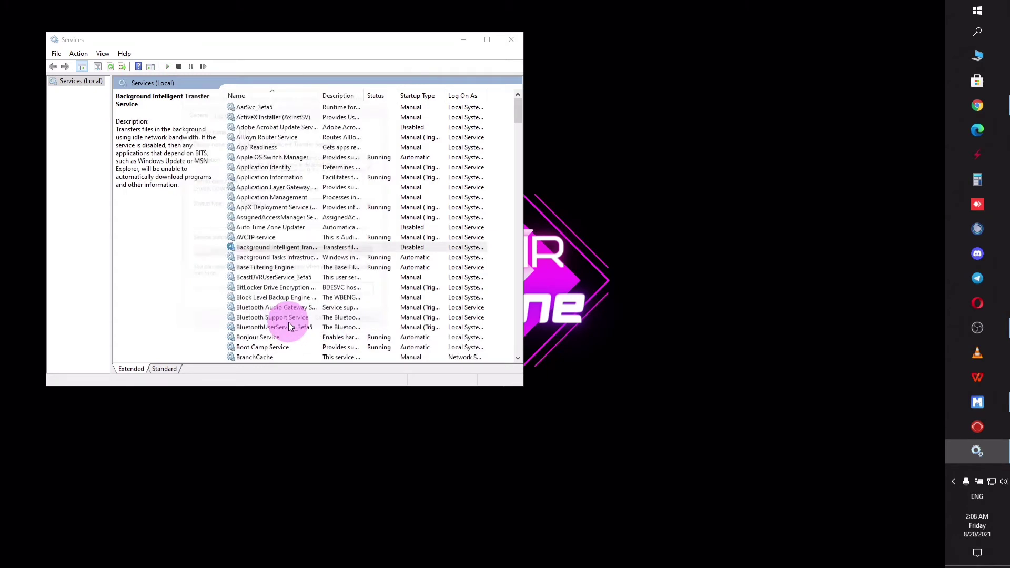
pyautogui.click(509, 46)
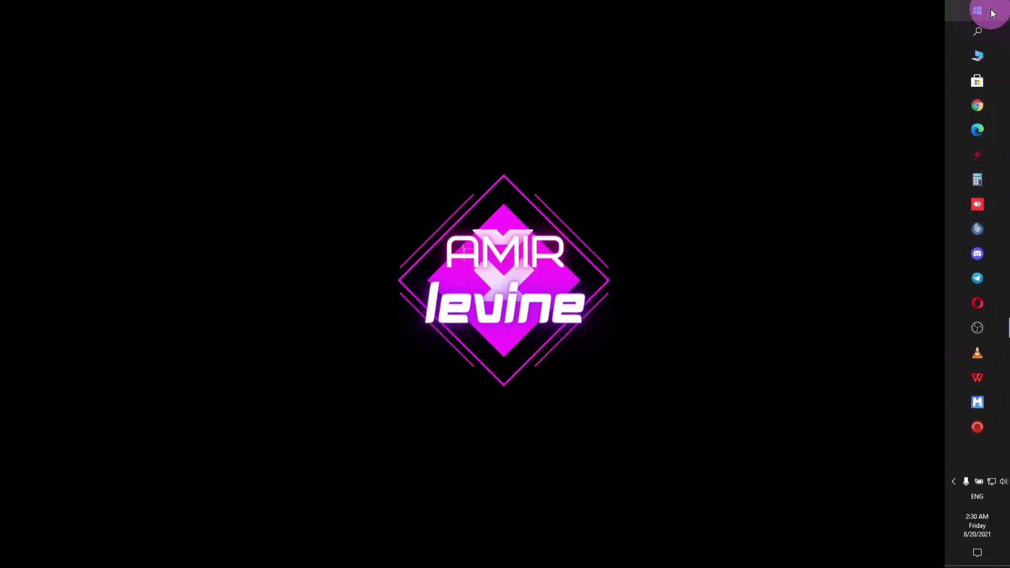
# Step: Choose the High performance power plan in Mobility Center, then close it
pyautogui.rightClick(978, 9)
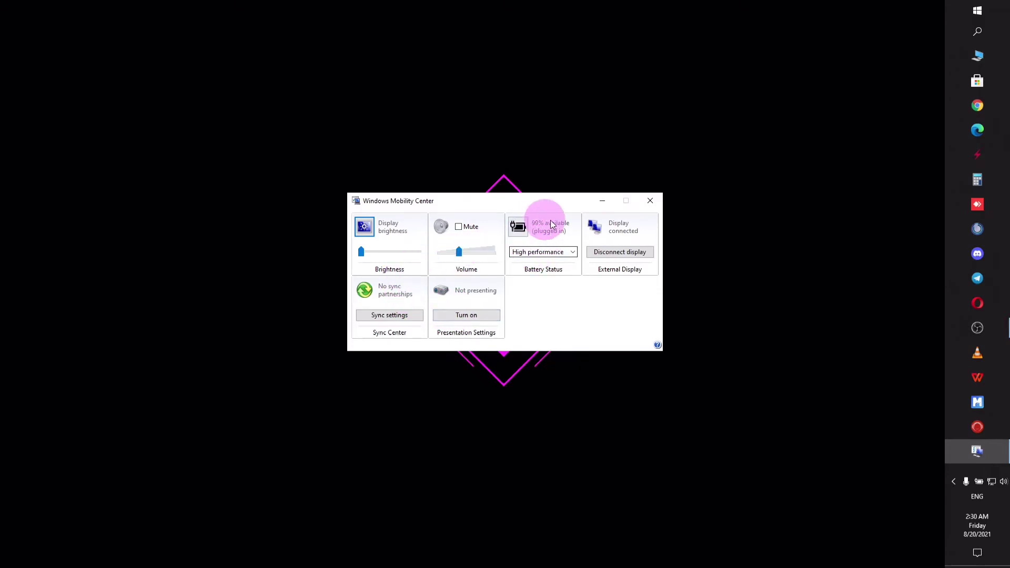
pyautogui.click(557, 251)
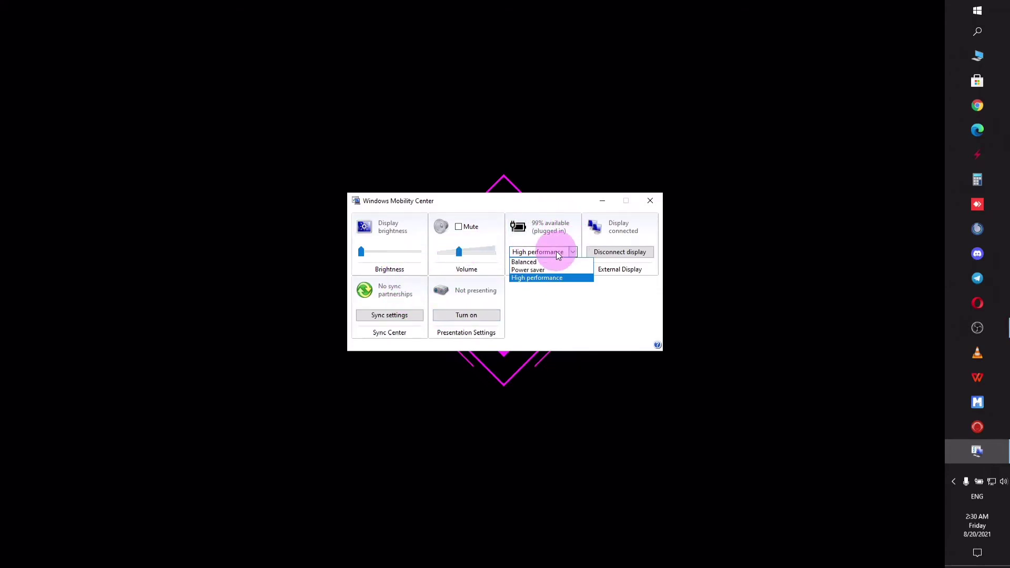
pyautogui.click(571, 277)
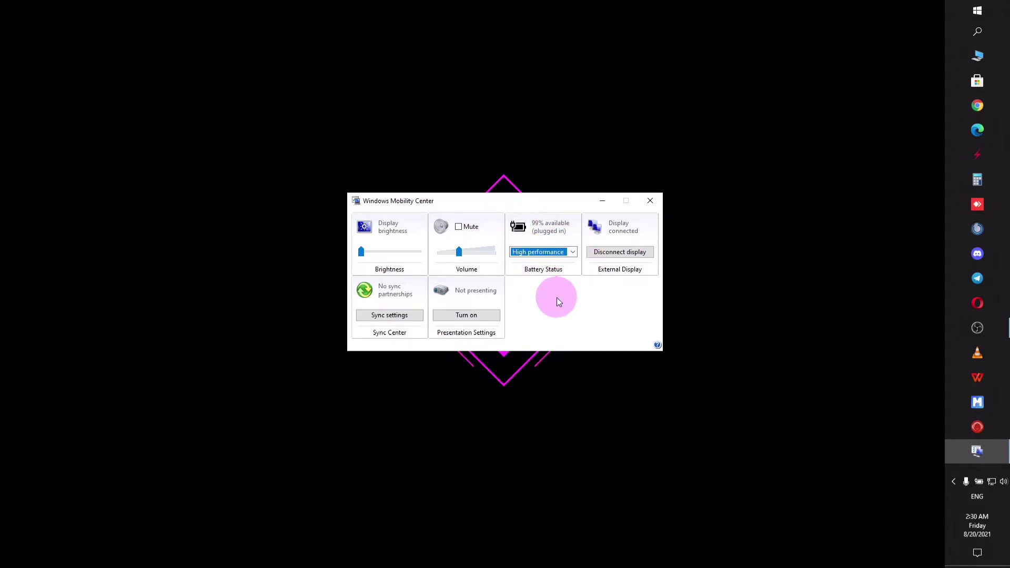
pyautogui.click(651, 202)
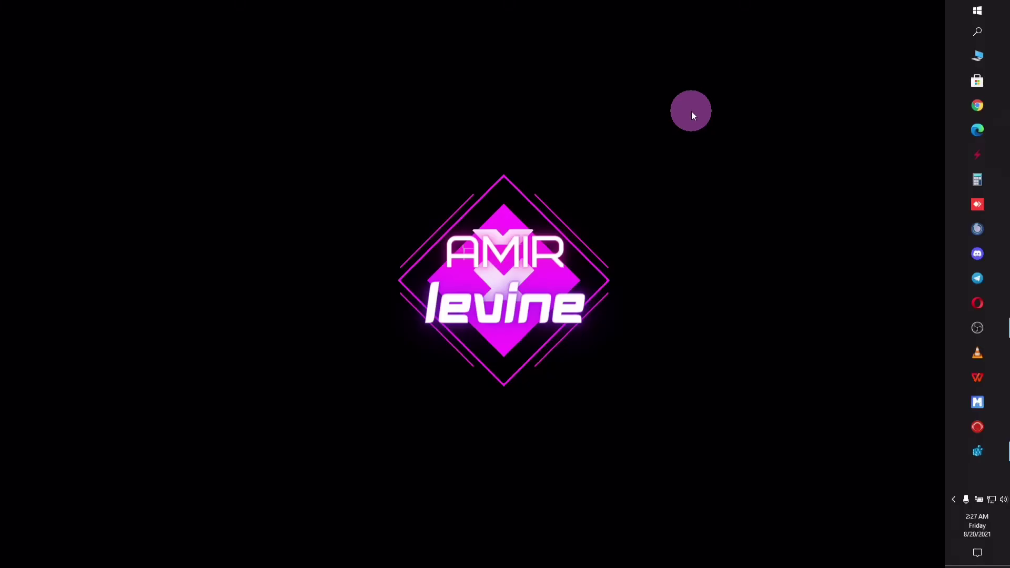
pyautogui.press('super+r')
# Step: Run regedit and expand HKEY_LOCAL_MACHINE\SYSTEM
pyautogui.click(763, 76)
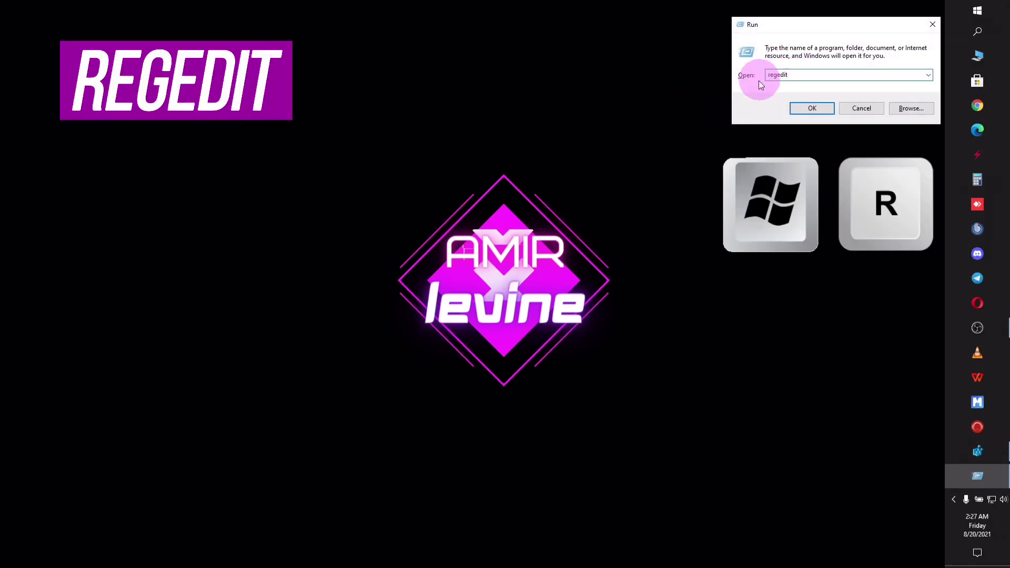
pyautogui.click(800, 109)
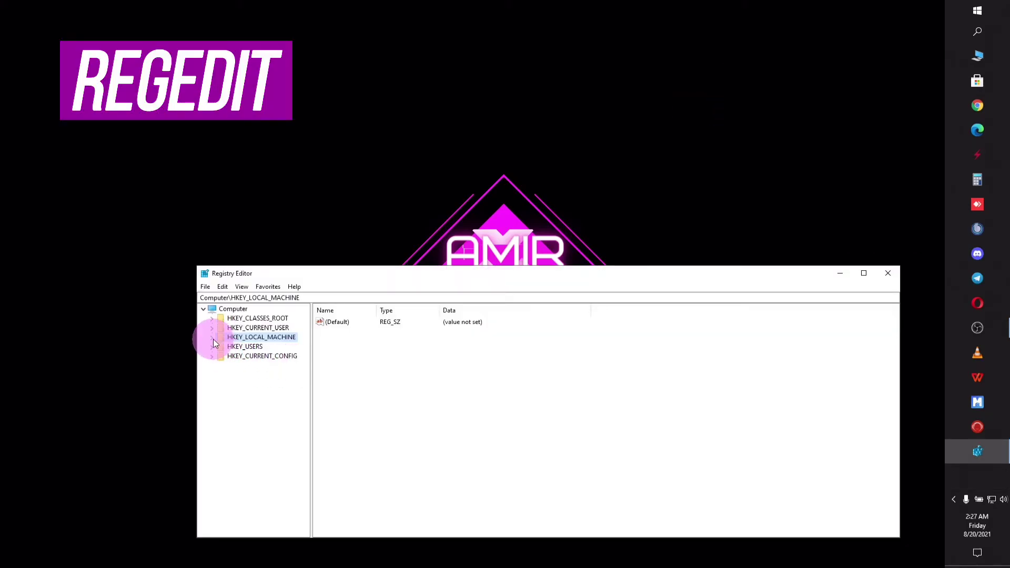
pyautogui.click(212, 337)
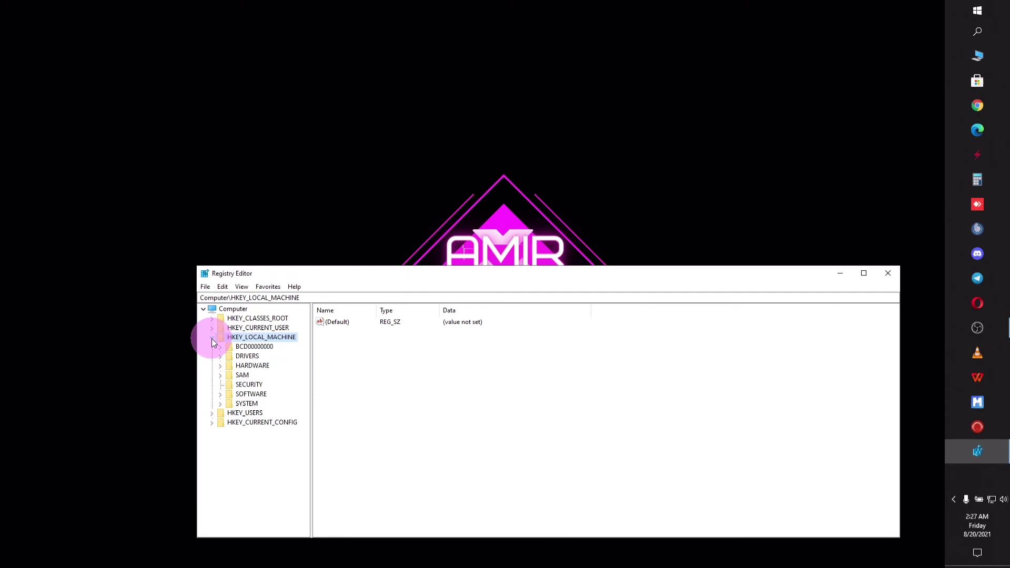
pyautogui.click(226, 402)
pyautogui.click(221, 403)
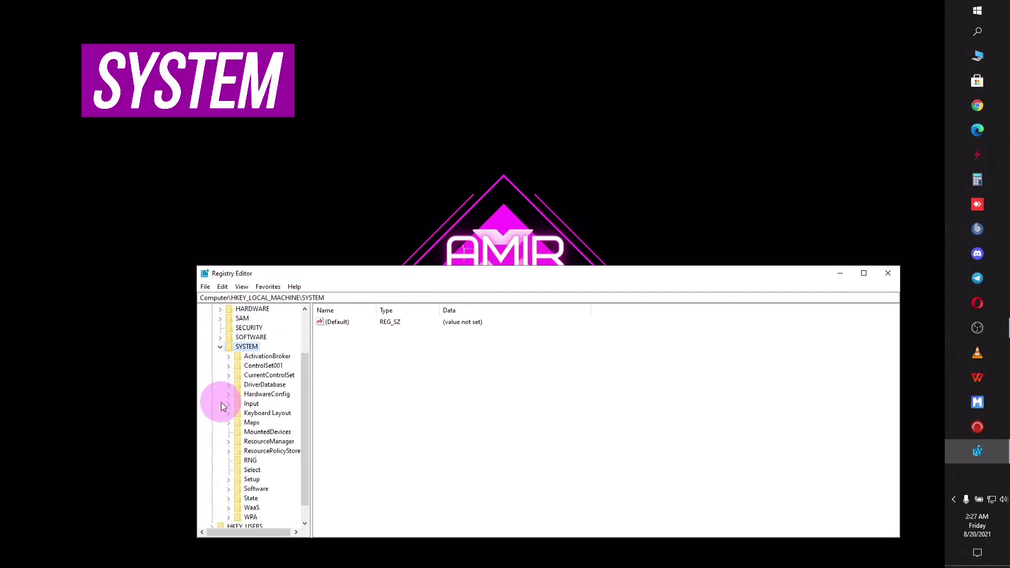
# Step: Expand CurrentControlSet and Services to list the service subkeys
pyautogui.click(235, 377)
pyautogui.click(229, 376)
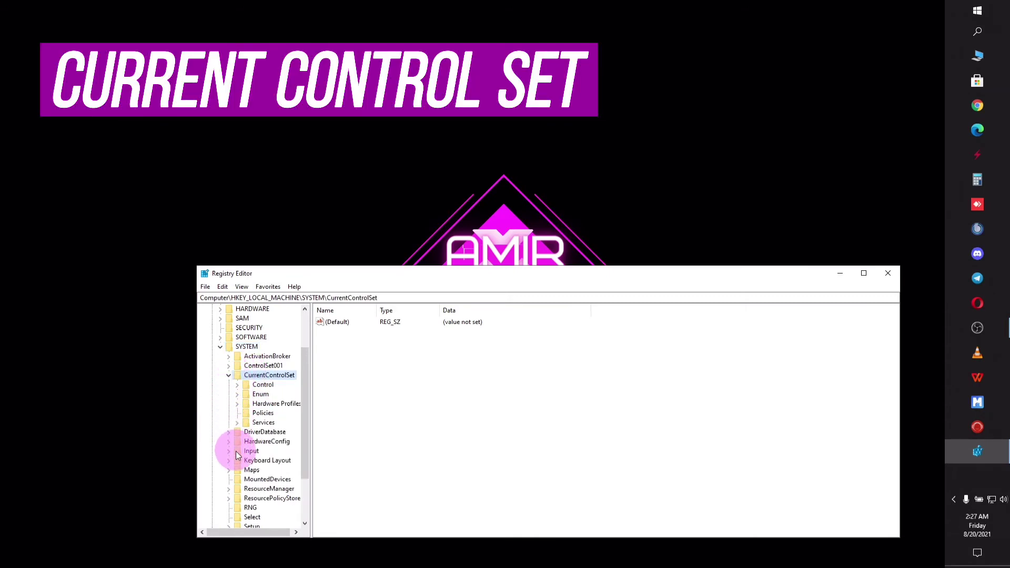
pyautogui.click(258, 423)
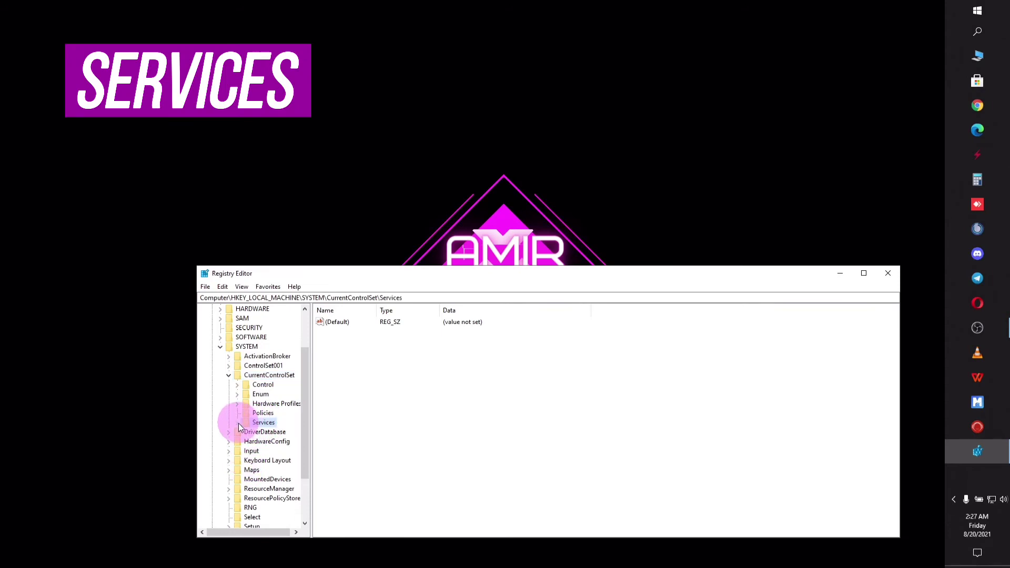
pyautogui.click(237, 423)
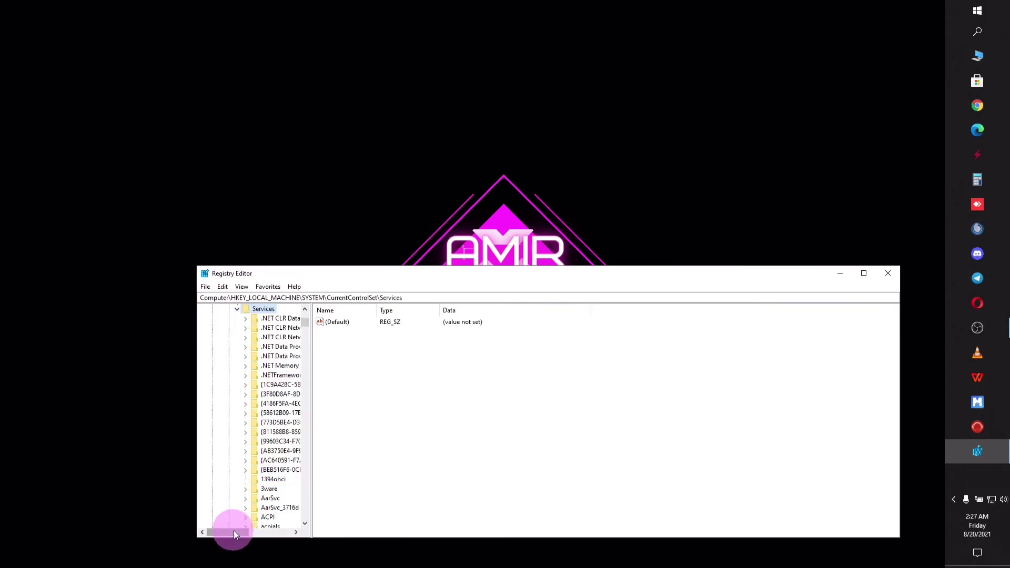
pyautogui.moveTo(233, 530); pyautogui.dragTo(243, 529)
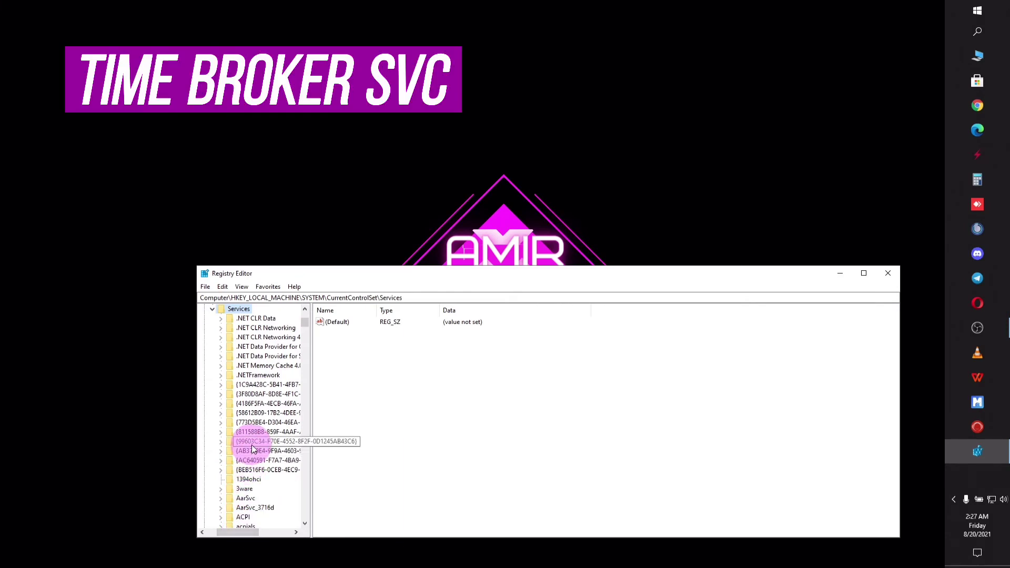
# Step: Select the TimeBrokerSvc key and change its Start value to 4
pyautogui.press('t')
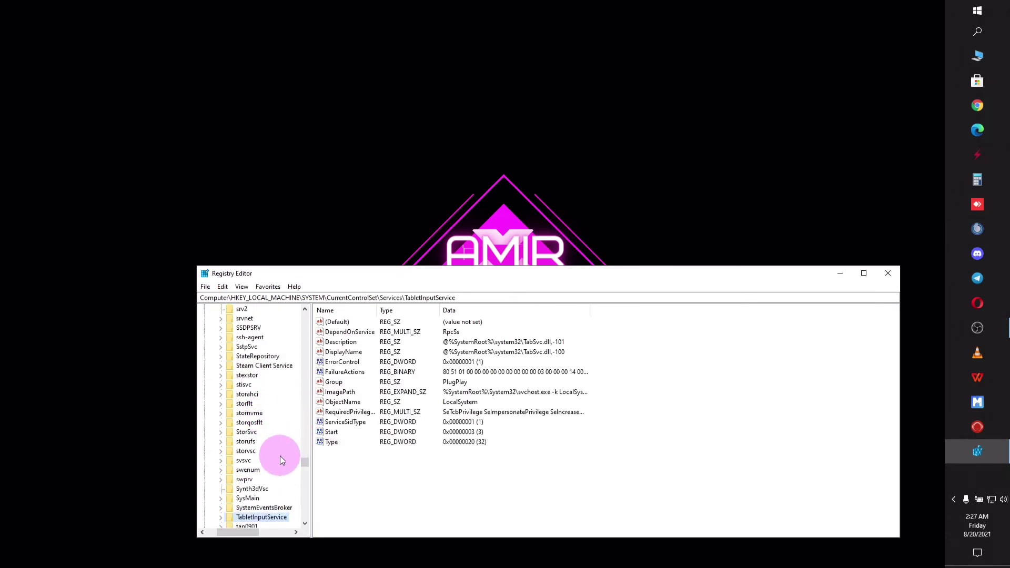
pyautogui.scroll(-6, 280, 456)
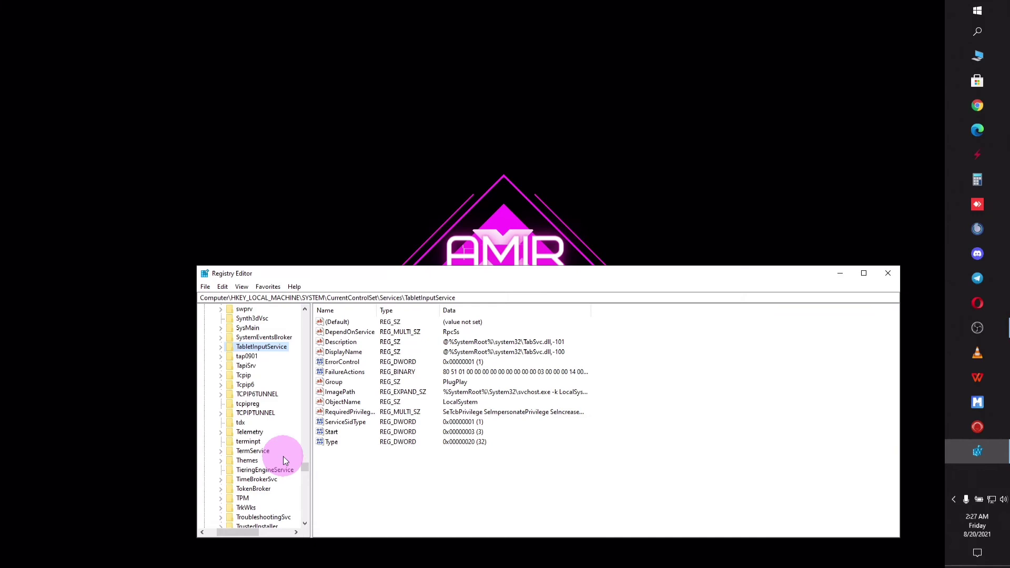
pyautogui.click(250, 481)
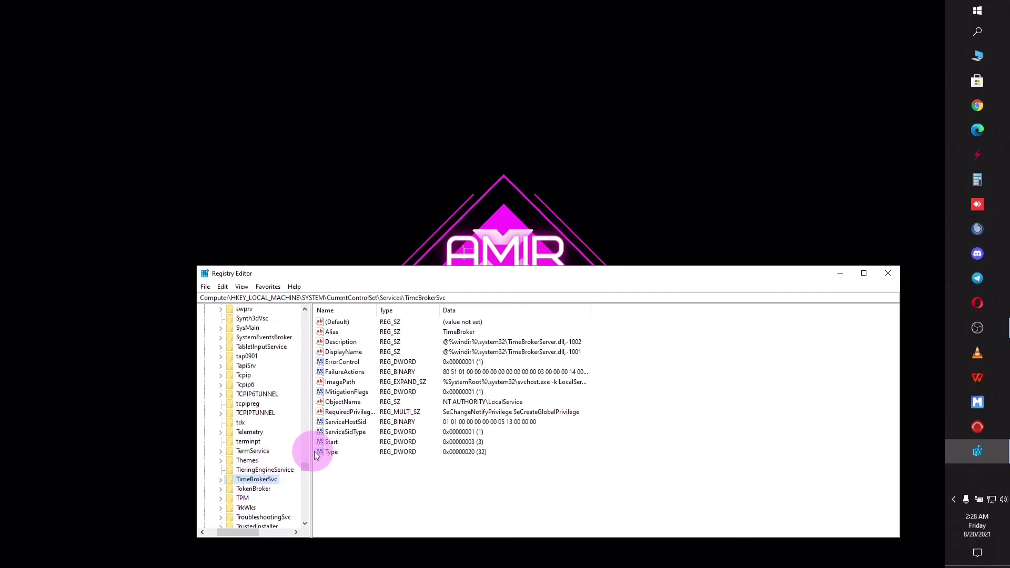
pyautogui.click(330, 442)
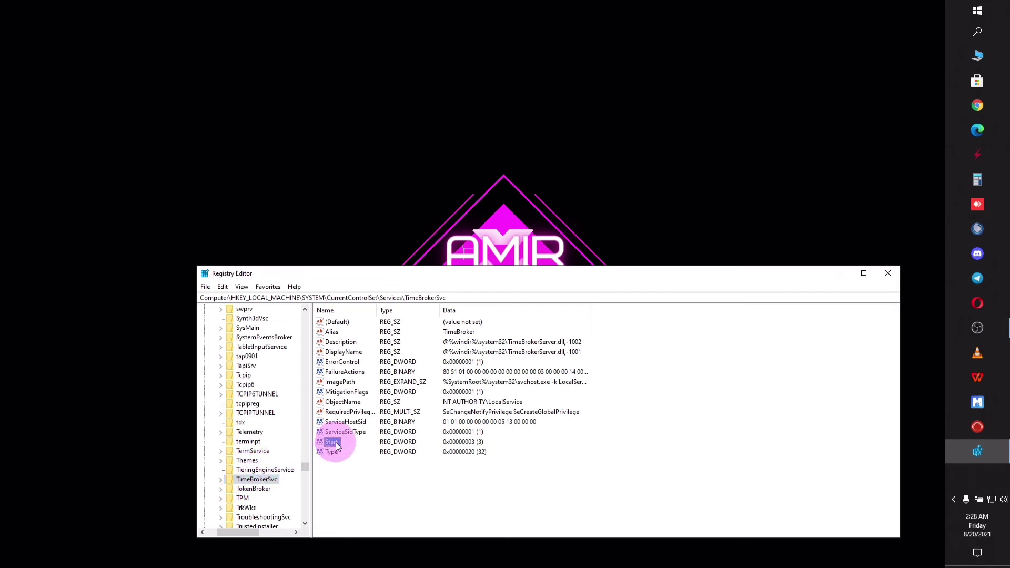
pyautogui.doubleClick(337, 446)
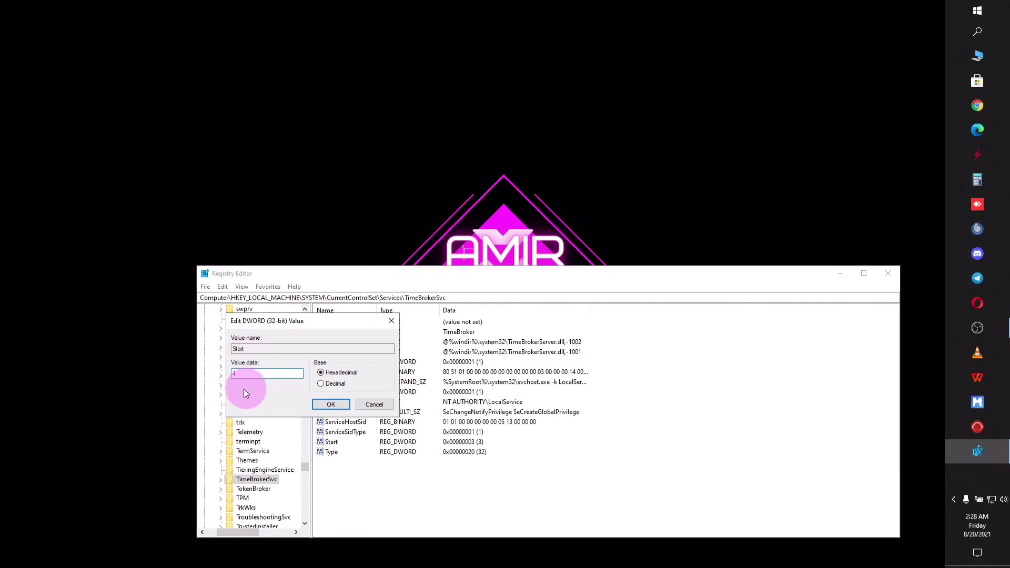
pyautogui.click(317, 404)
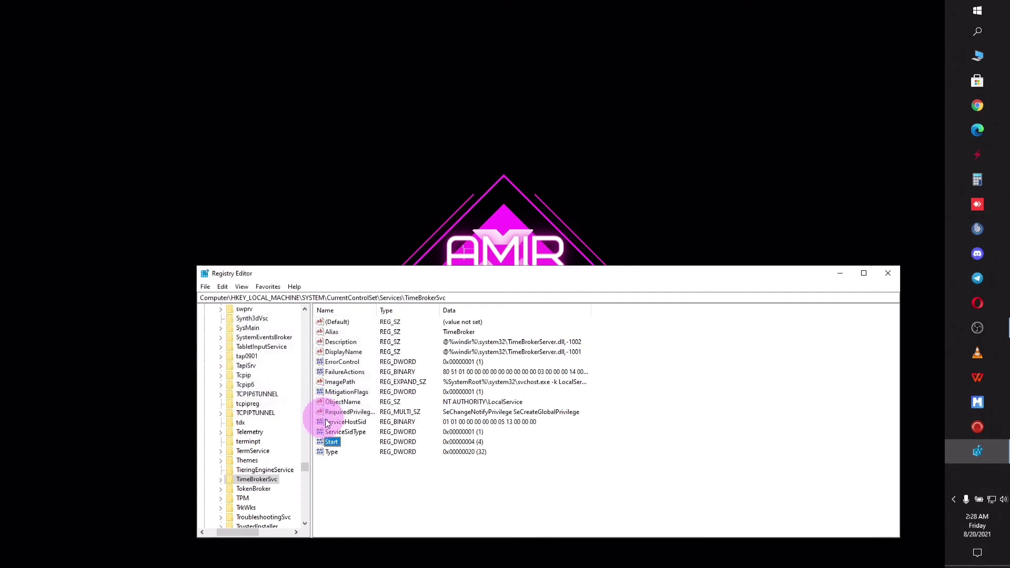
# Step: Close the Registry Editor window, leaving TimeBrokerSvc's Start value at 4
pyautogui.click(896, 280)
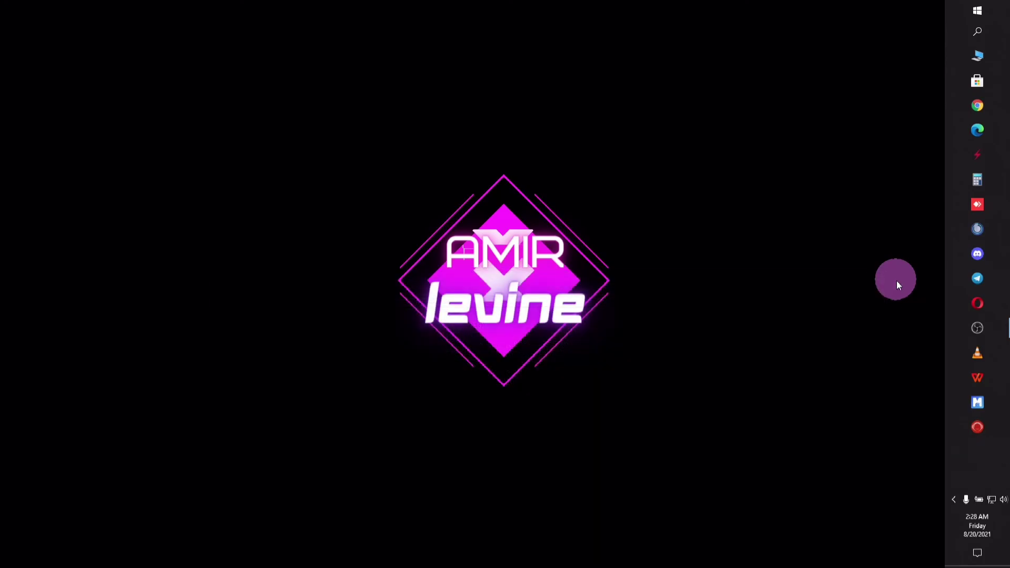